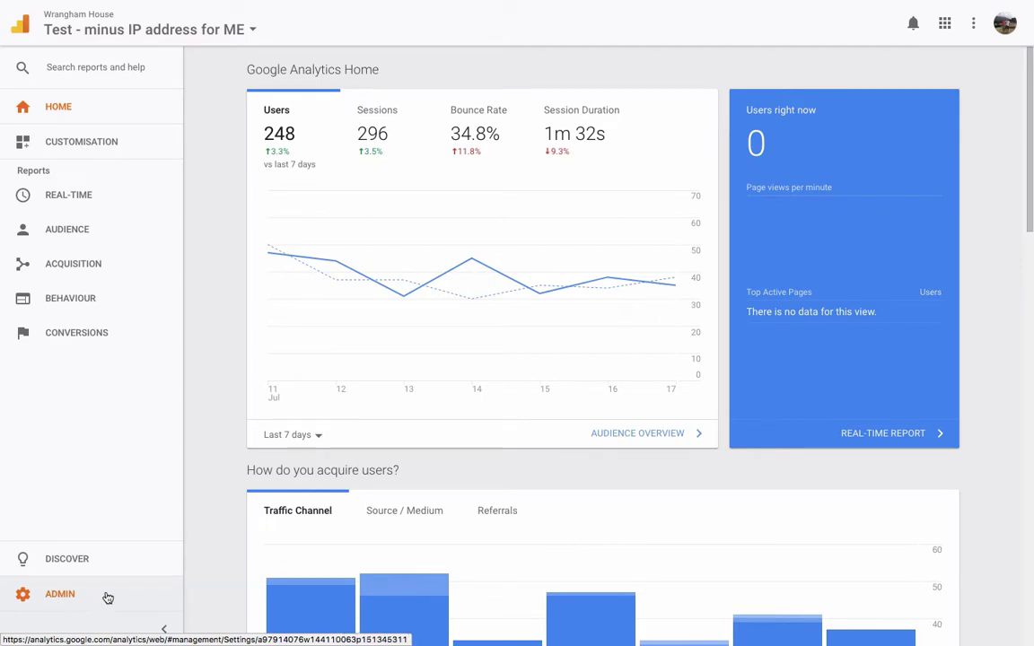
# Open the administration settings and display the list of properties under the Wrangham House account.
pyautogui.click(44, 603)
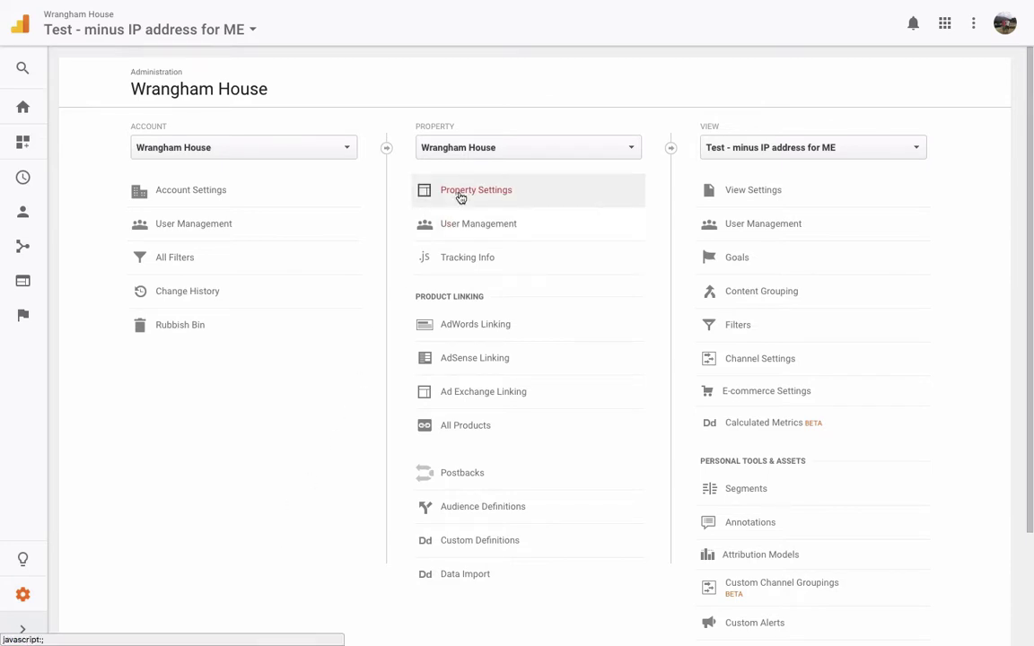
pyautogui.click(631, 148)
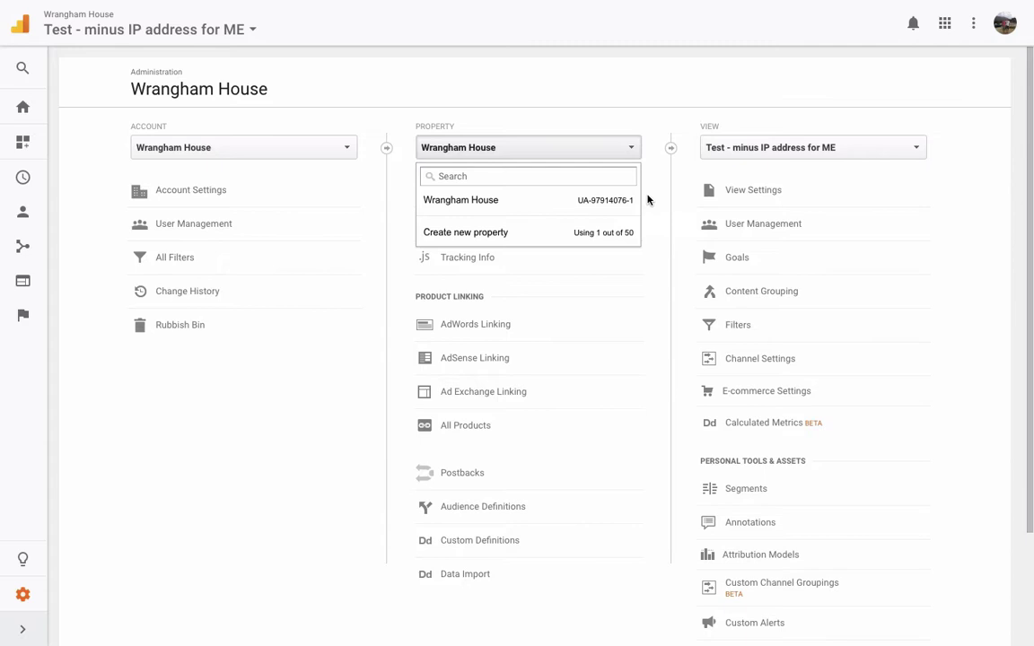
pyautogui.click(532, 77)
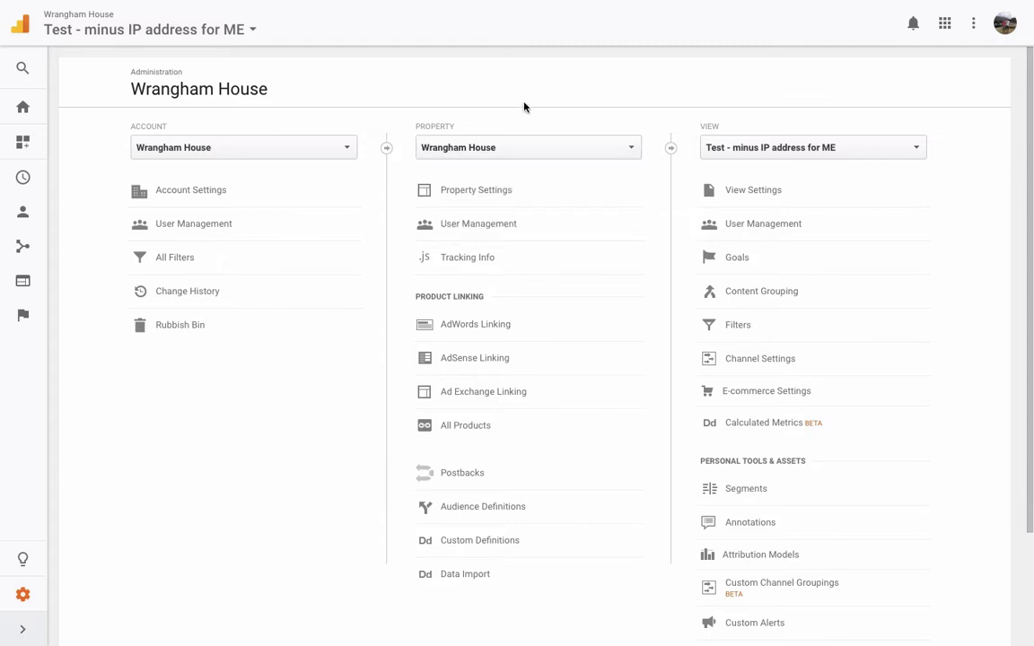
pyautogui.click(618, 152)
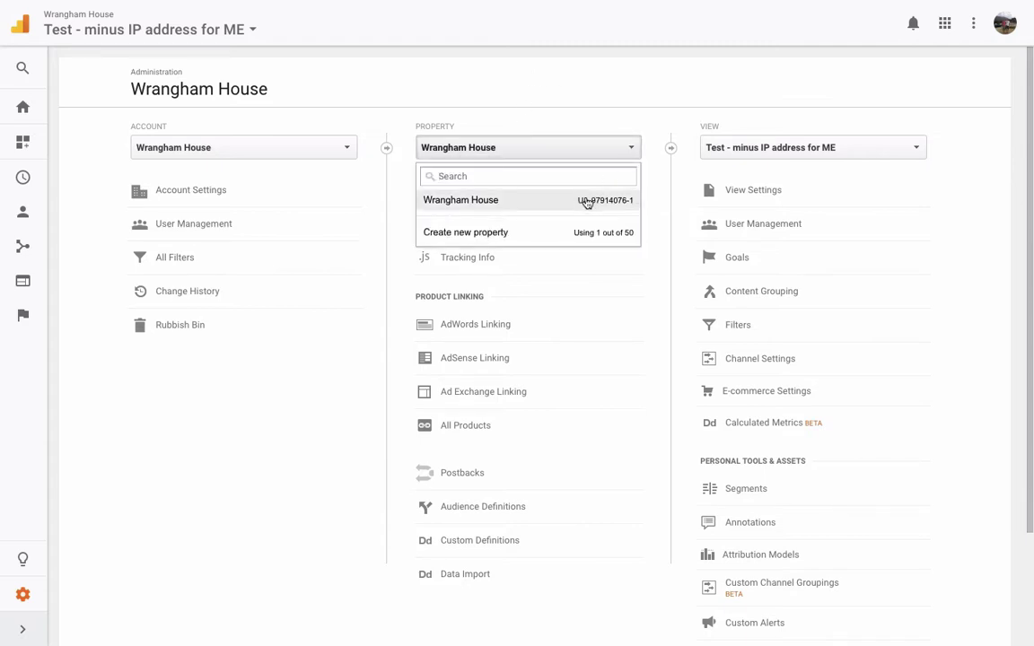
pyautogui.click(630, 101)
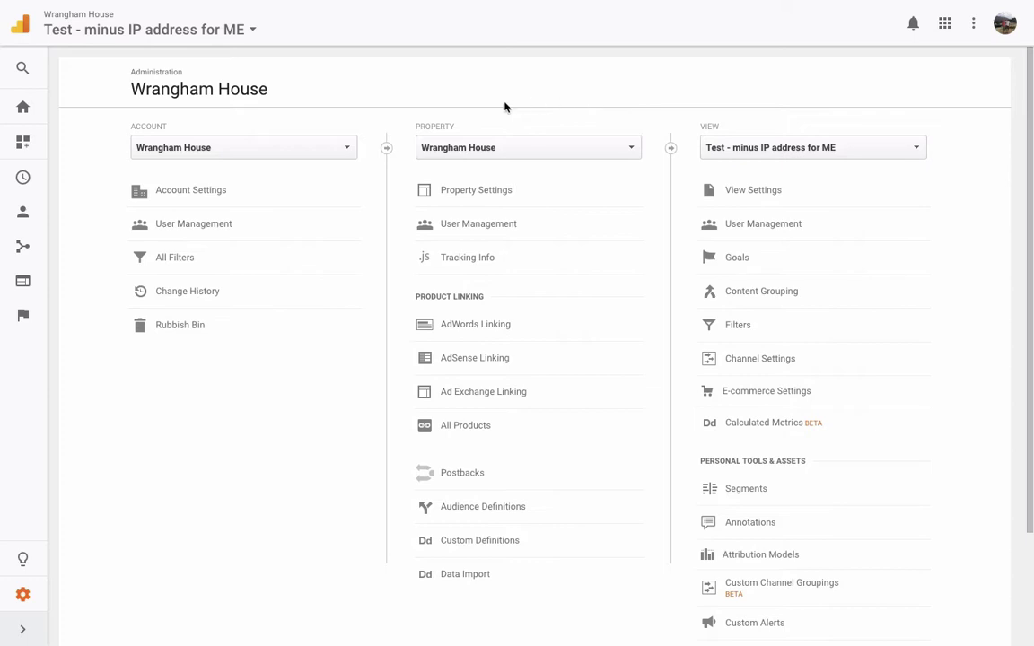
pyautogui.click(632, 146)
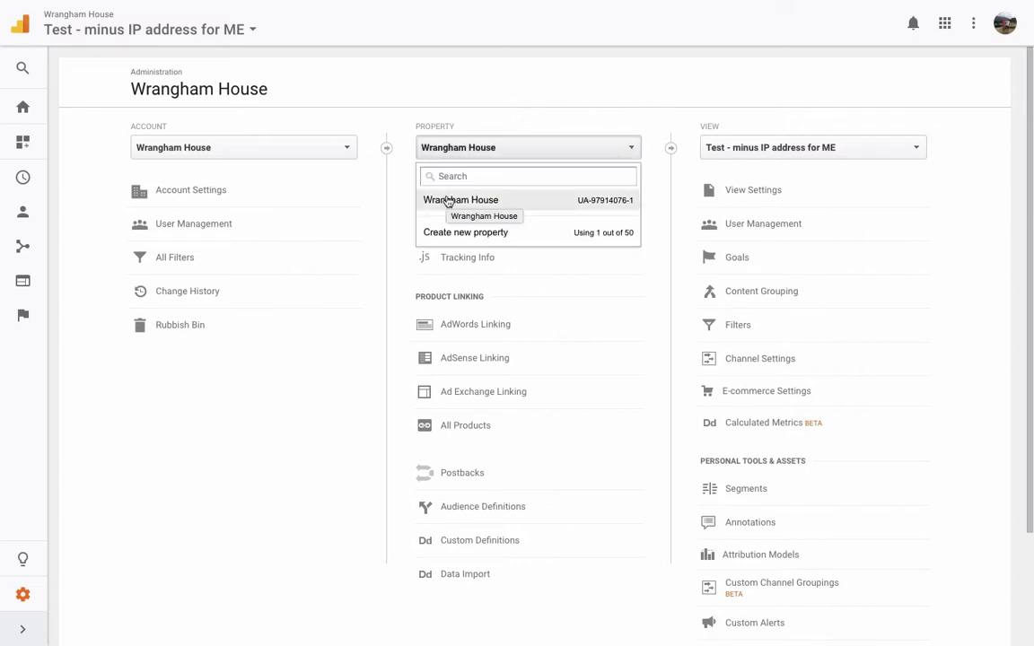
# Search Google for "Google analytics account setup" in a new browser tab and open the Google Analytics result.
pyautogui.press('super+t')
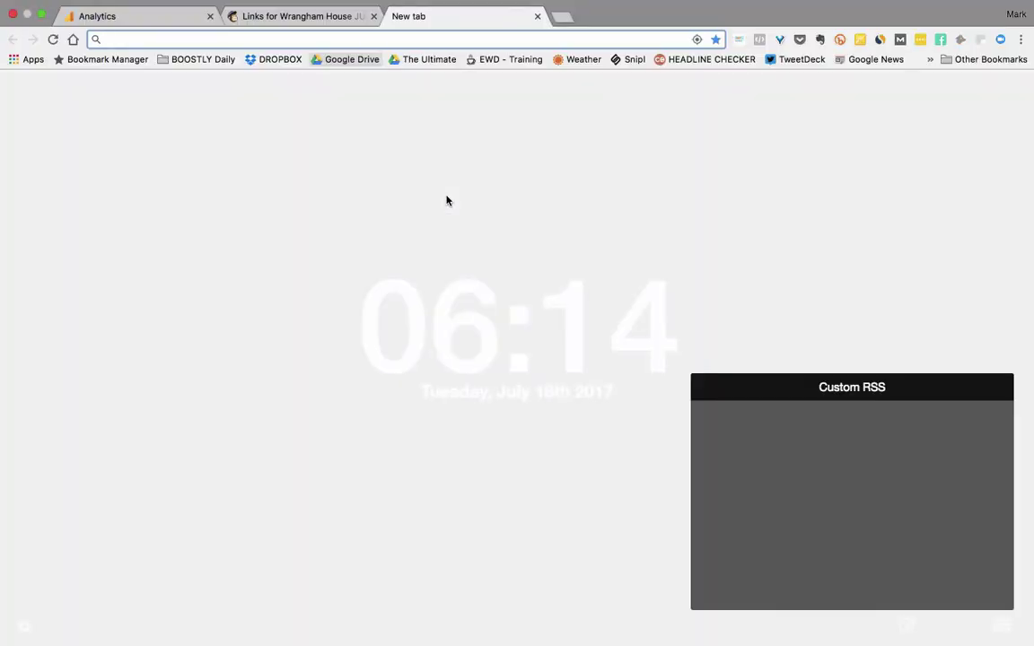
pyautogui.write('Google analytics account setup')
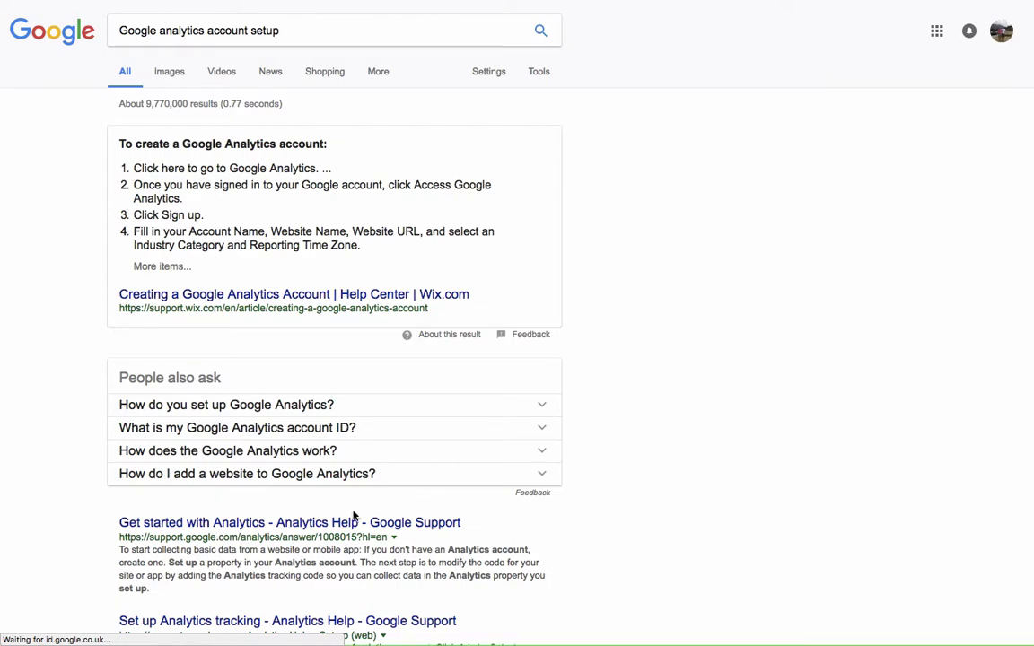
pyautogui.scroll(-2, 355, 517)
pyautogui.scroll(-4, 314, 310)
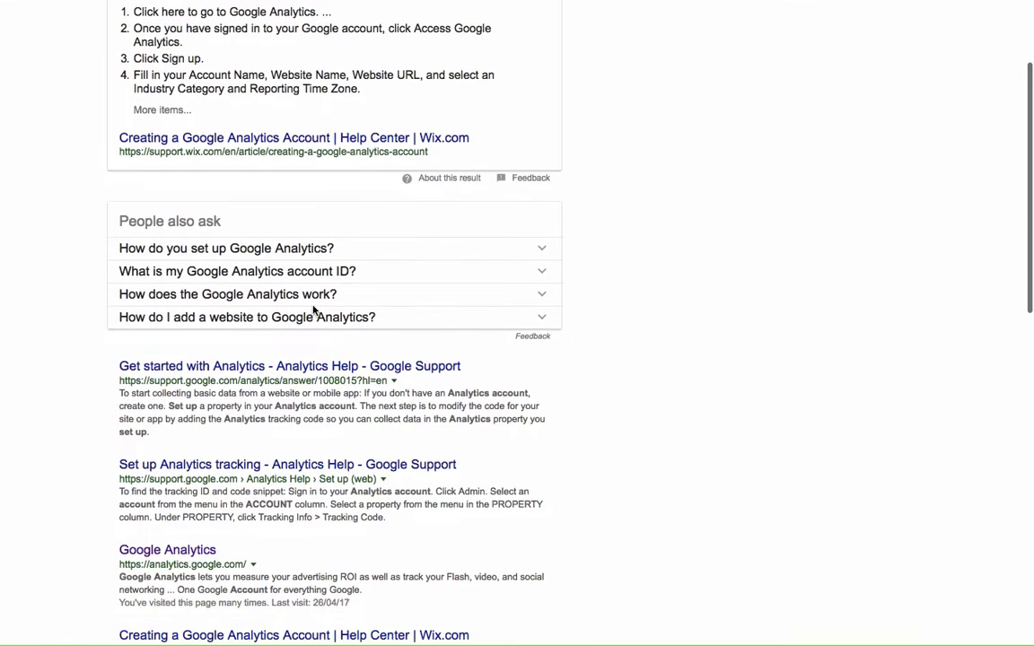
pyautogui.click(180, 491)
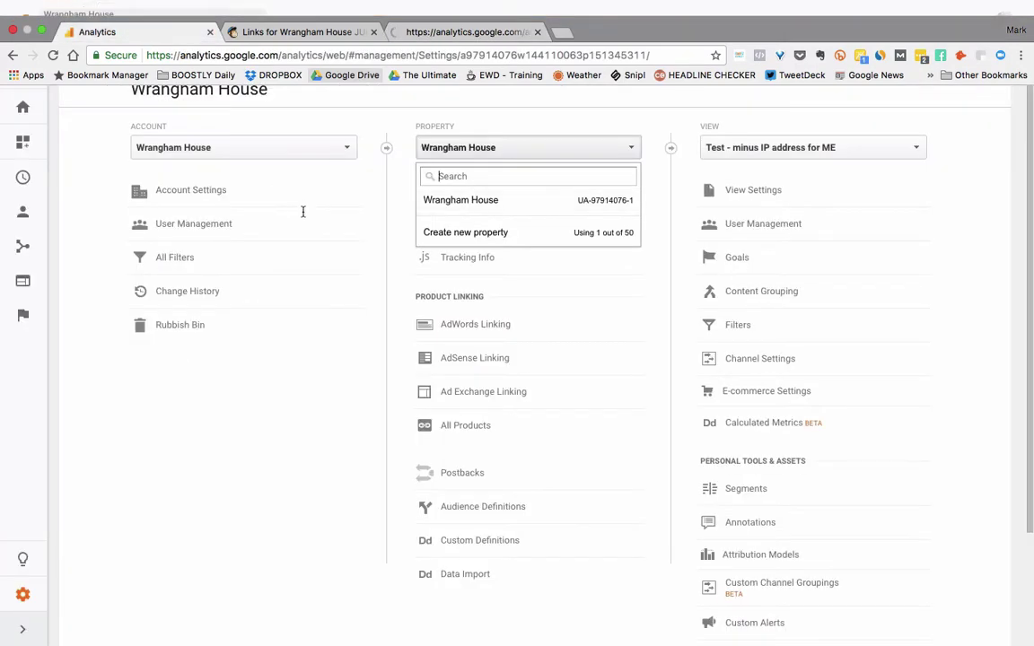
# Return to the Analytics home dashboard and set the users overview card's date range to the last 28 days.
pyautogui.click(24, 106)
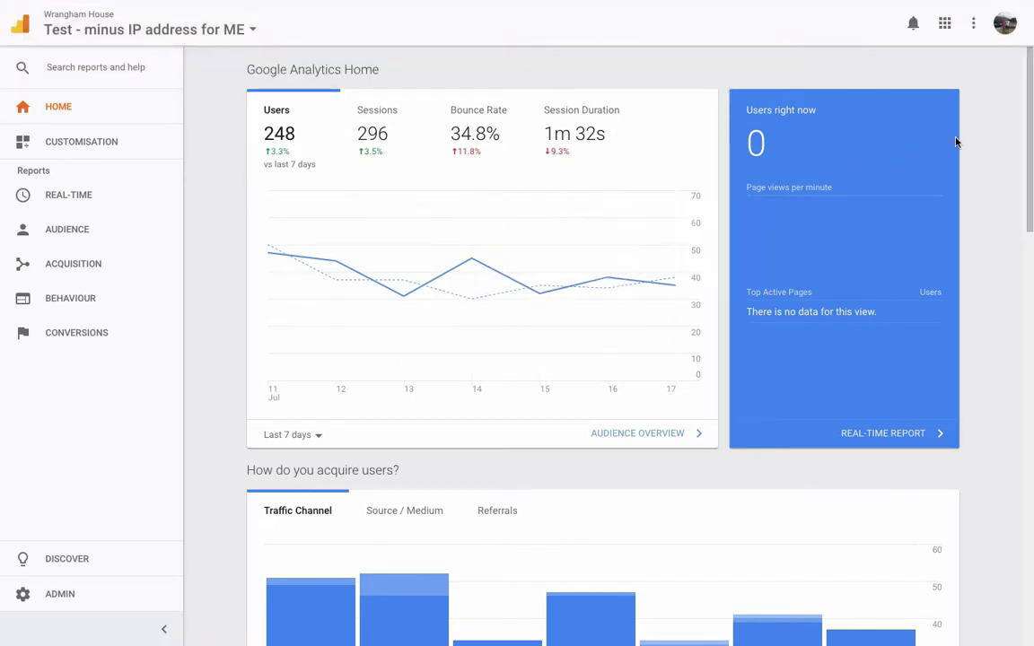
pyautogui.click(289, 440)
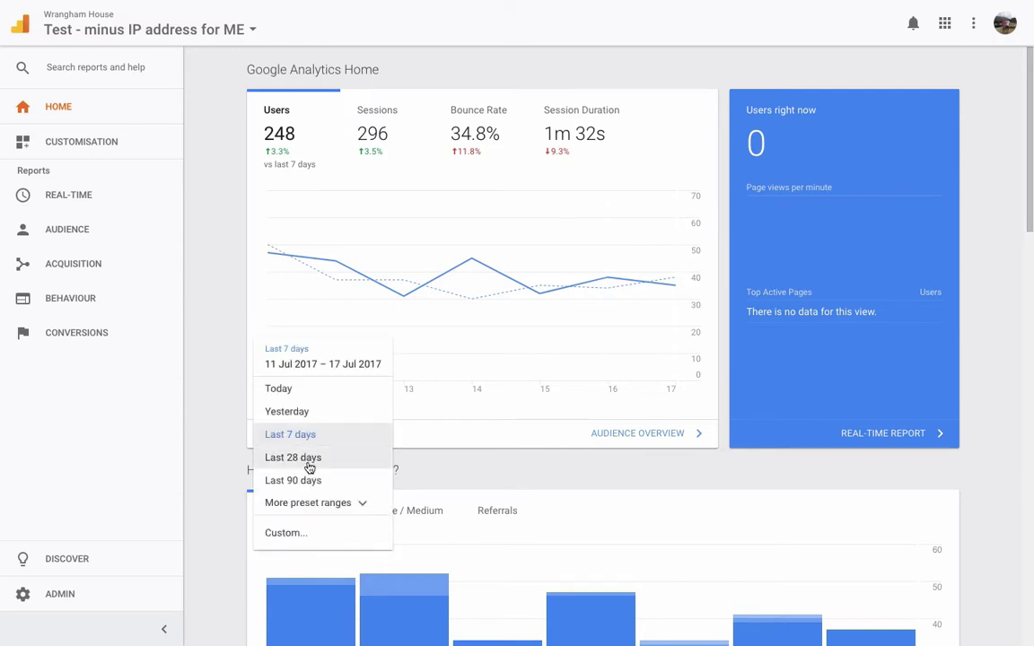
pyautogui.click(305, 457)
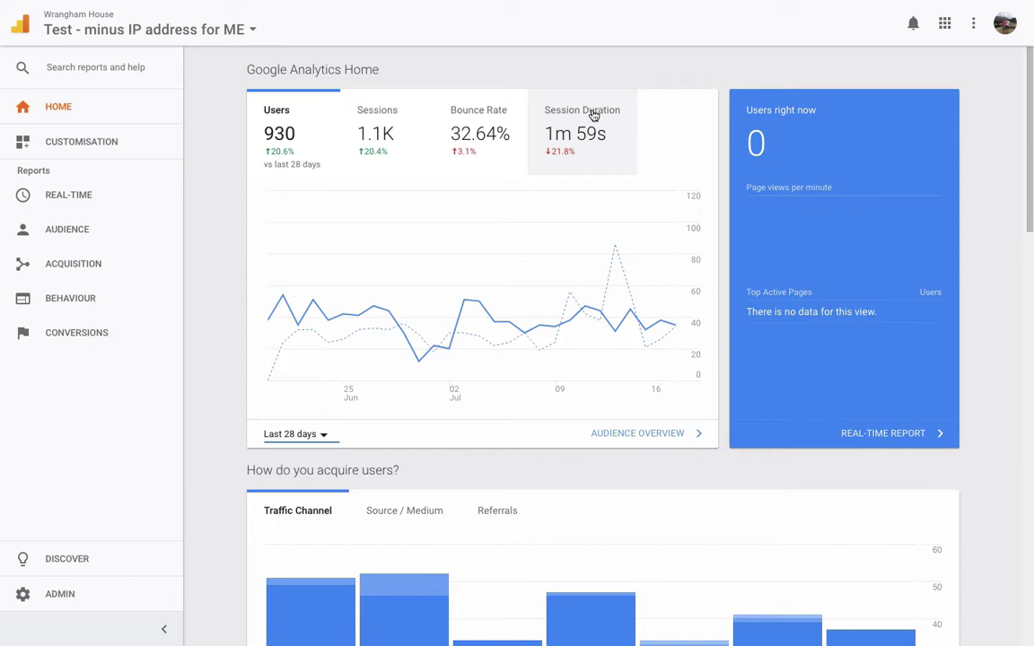
# Review the home dashboard's acquisition, active user and retention cards, and open the Audience Overview report.
pyautogui.scroll(-2, 680, 288)
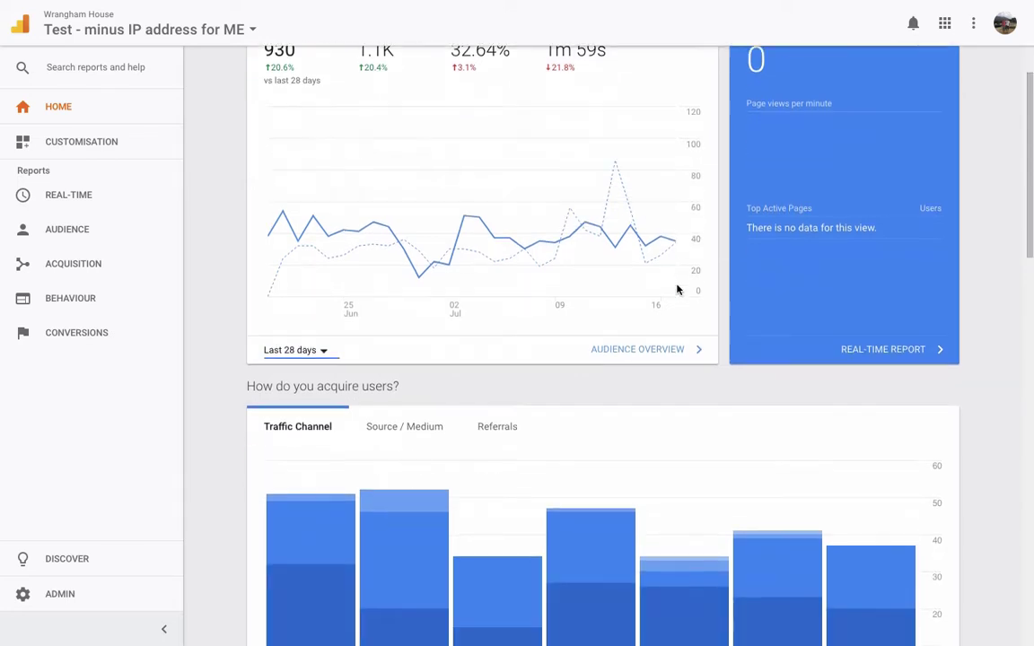
pyautogui.scroll(2, 309, 184)
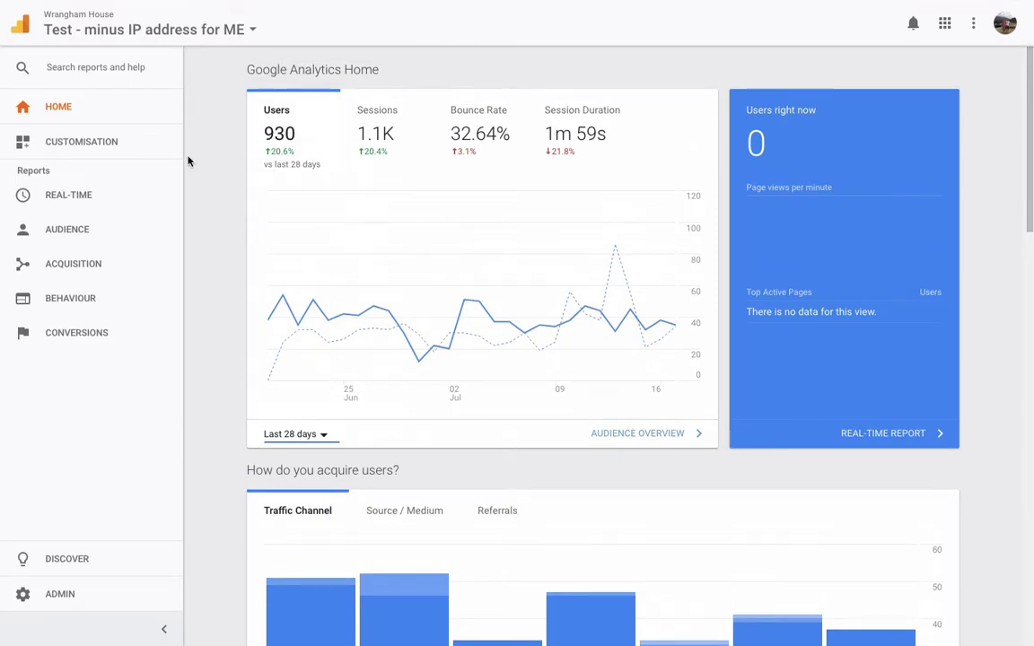
pyautogui.scroll(-10, 245, 325)
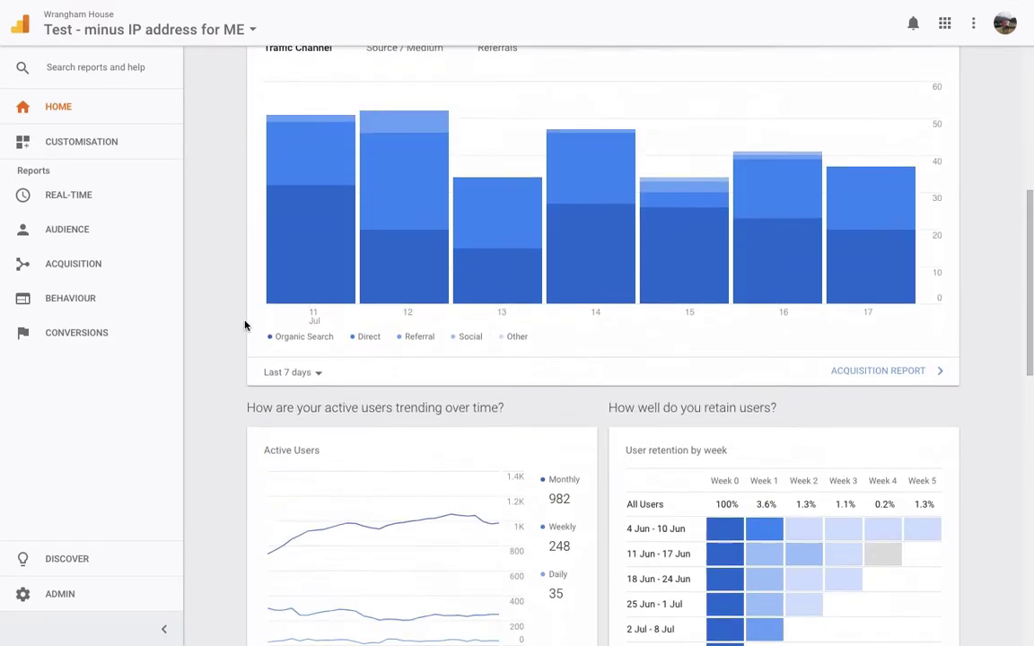
pyautogui.scroll(-7, 245, 325)
pyautogui.scroll(17, 247, 323)
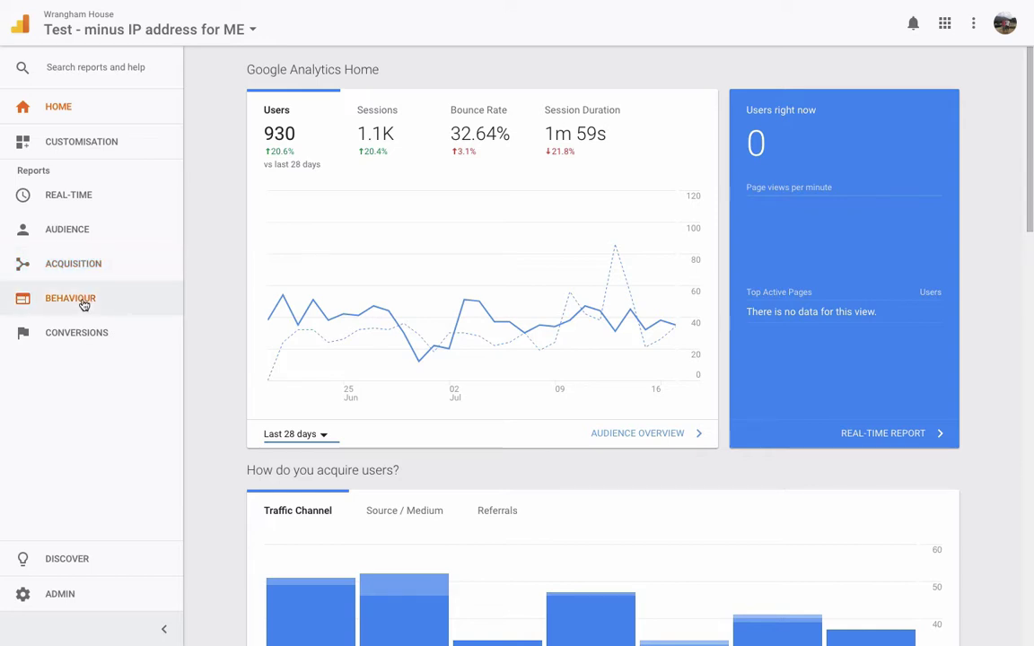
pyautogui.click(80, 242)
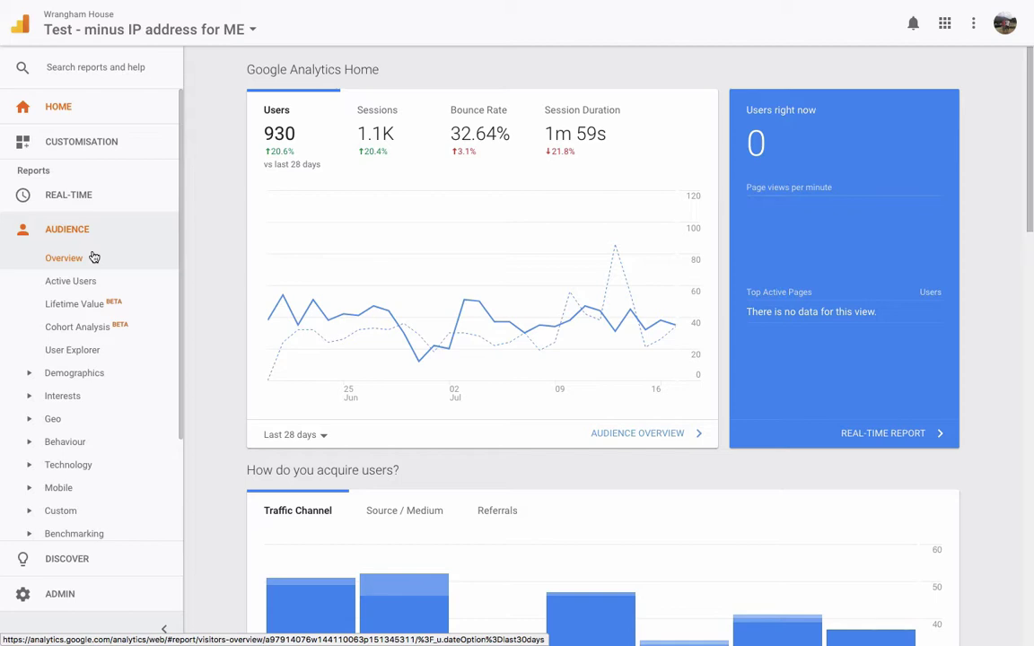
pyautogui.click(93, 257)
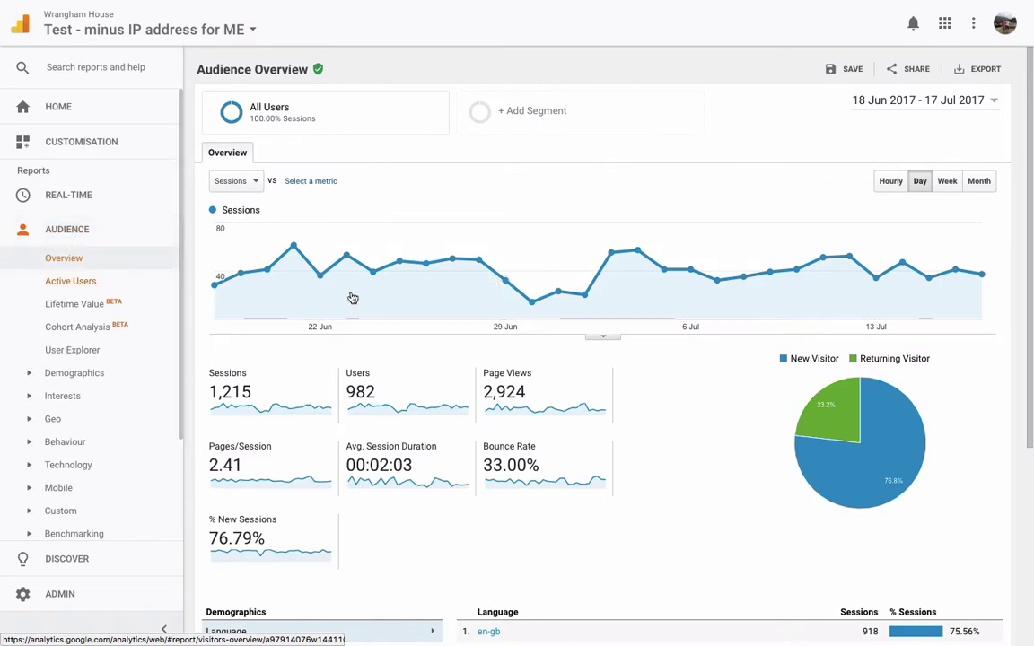
# Try to change the Audience Overview report's date range to the last 7 days.
pyautogui.click(963, 103)
pyautogui.click(901, 125)
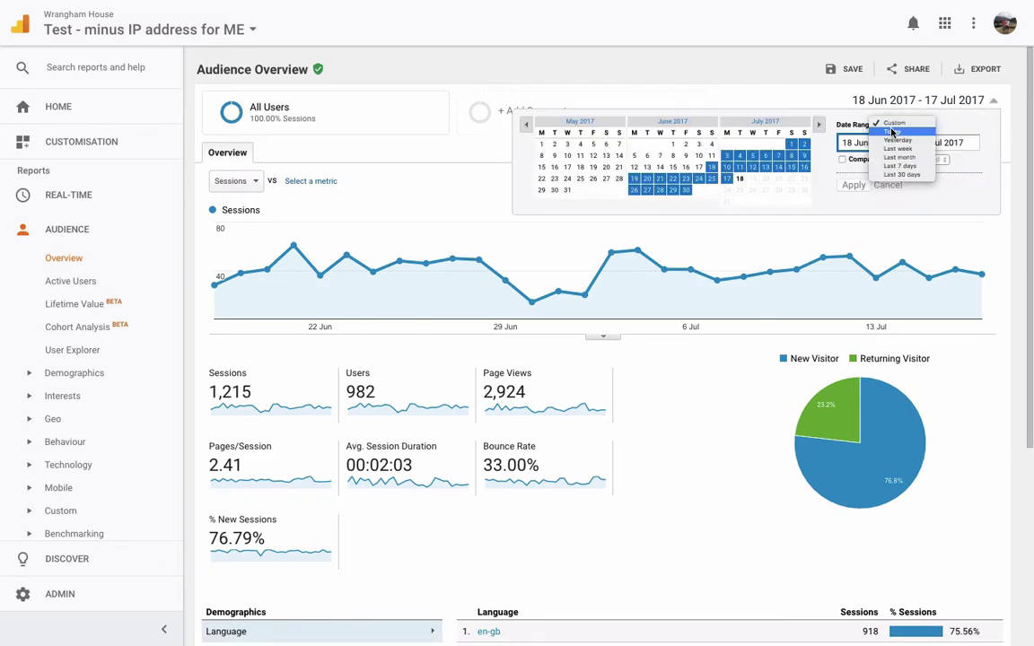
pyautogui.click(902, 166)
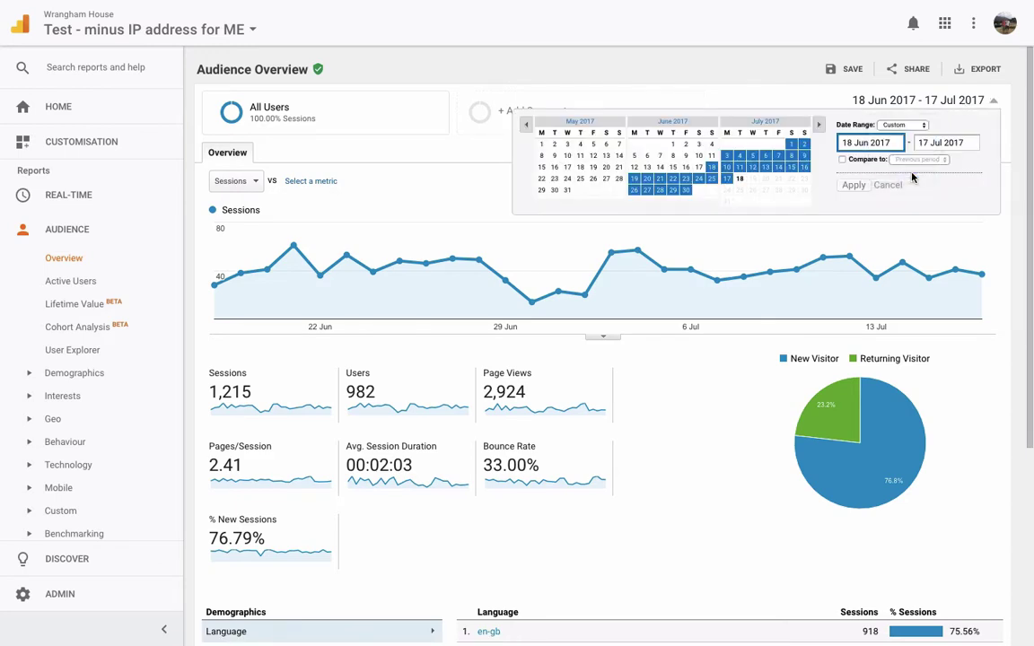
pyautogui.click(855, 185)
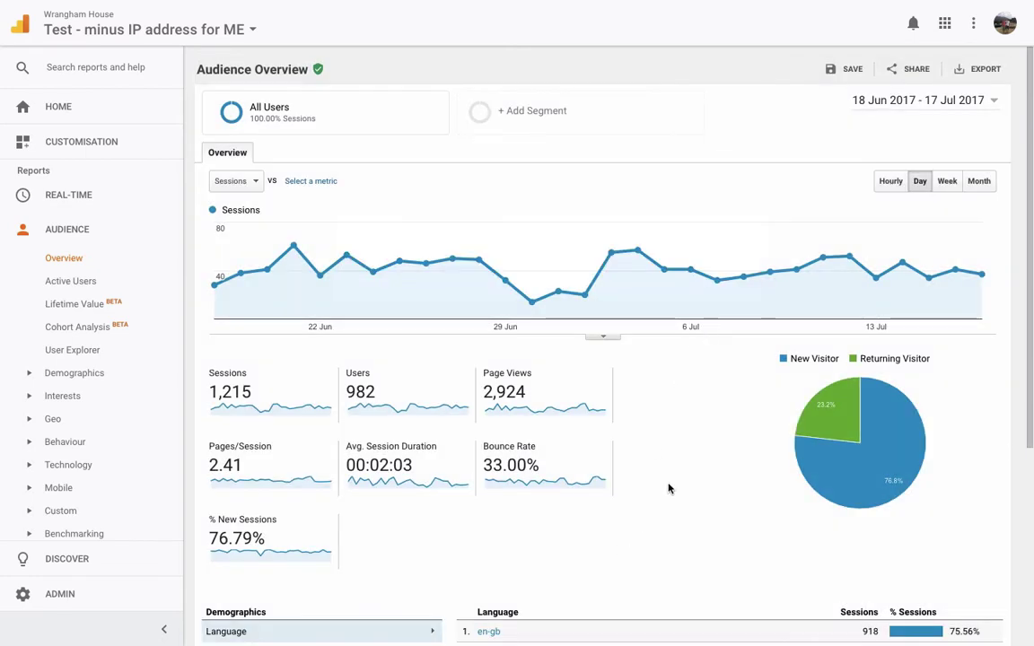
# Set the Audience Overview date range to the last 30 days and plot the sessions chart by week.
pyautogui.click(983, 106)
pyautogui.click(901, 124)
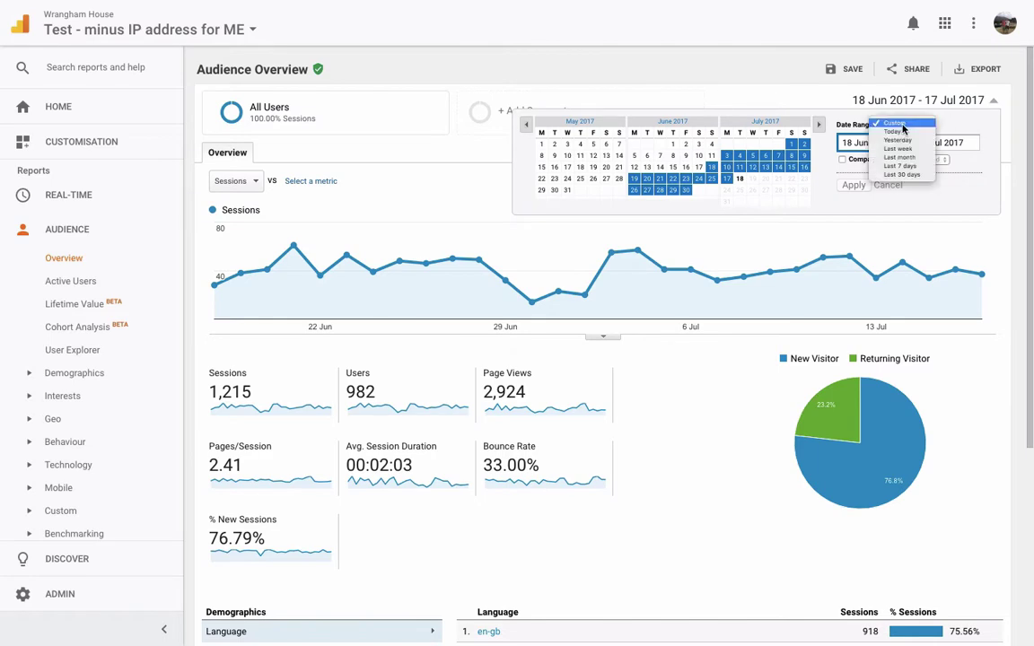
pyautogui.click(903, 176)
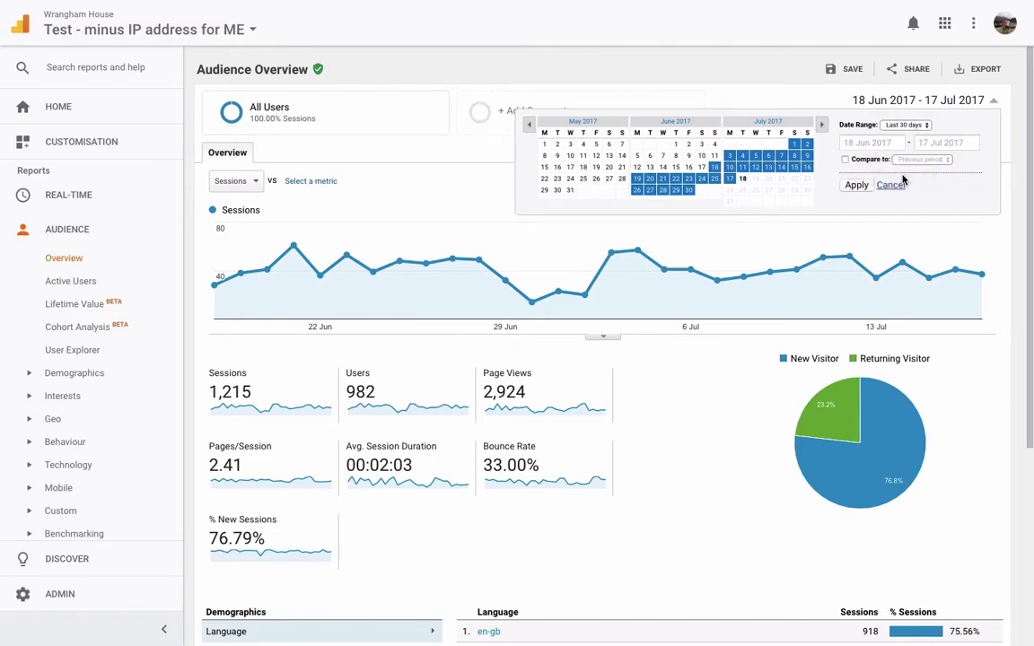
pyautogui.click(856, 184)
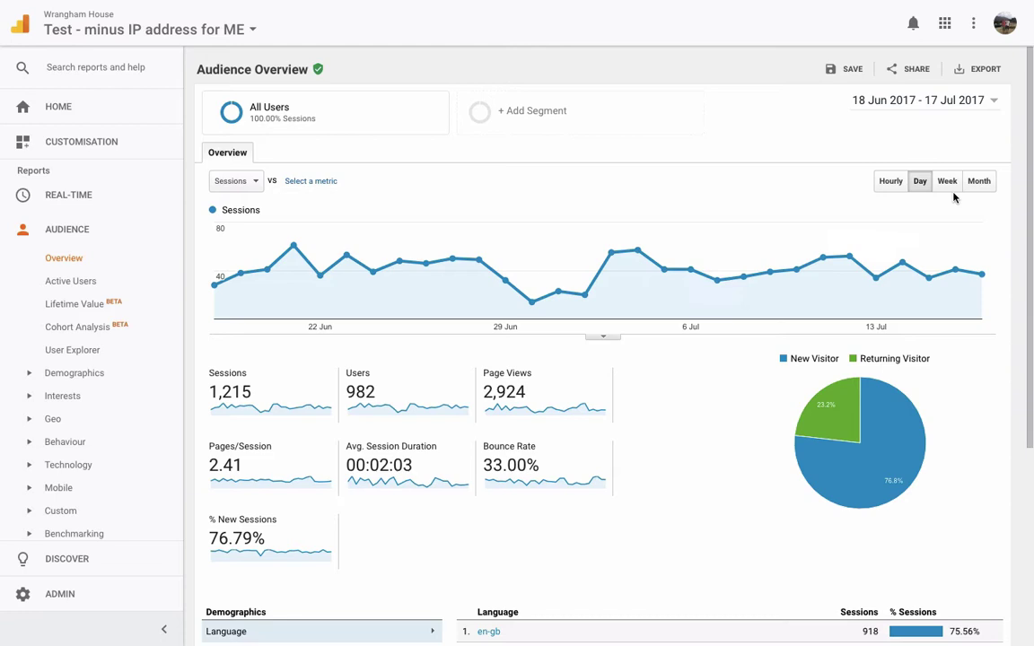
pyautogui.click(948, 184)
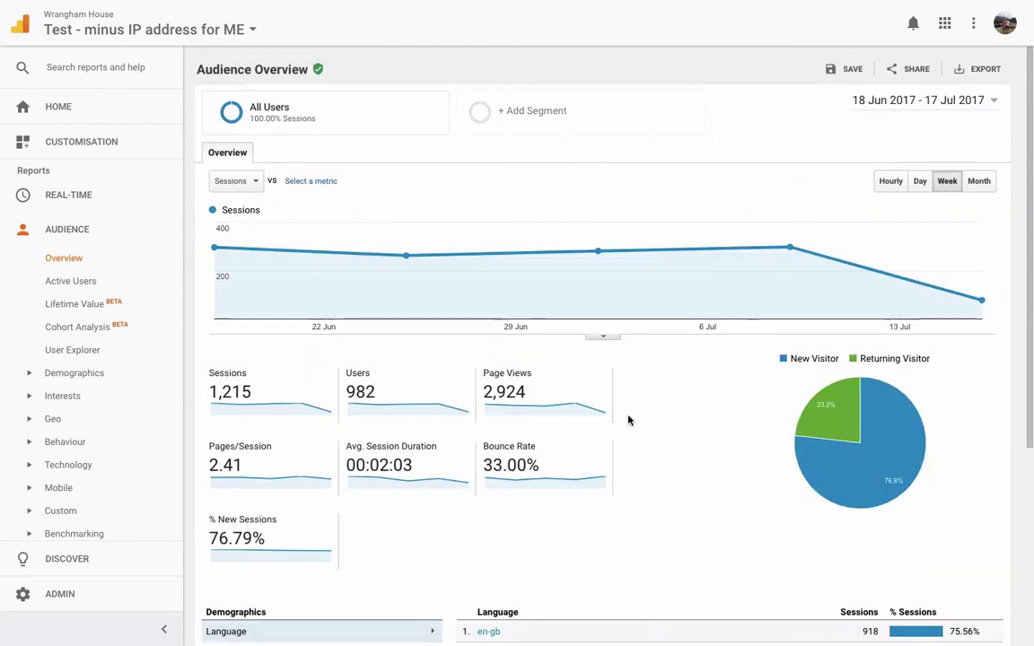
# Examine the new and returning visitor shares in the pie chart and break down the sessions by city.
pyautogui.scroll(-1, 628, 420)
pyautogui.scroll(-1, 628, 420)
pyautogui.moveTo(831, 301)
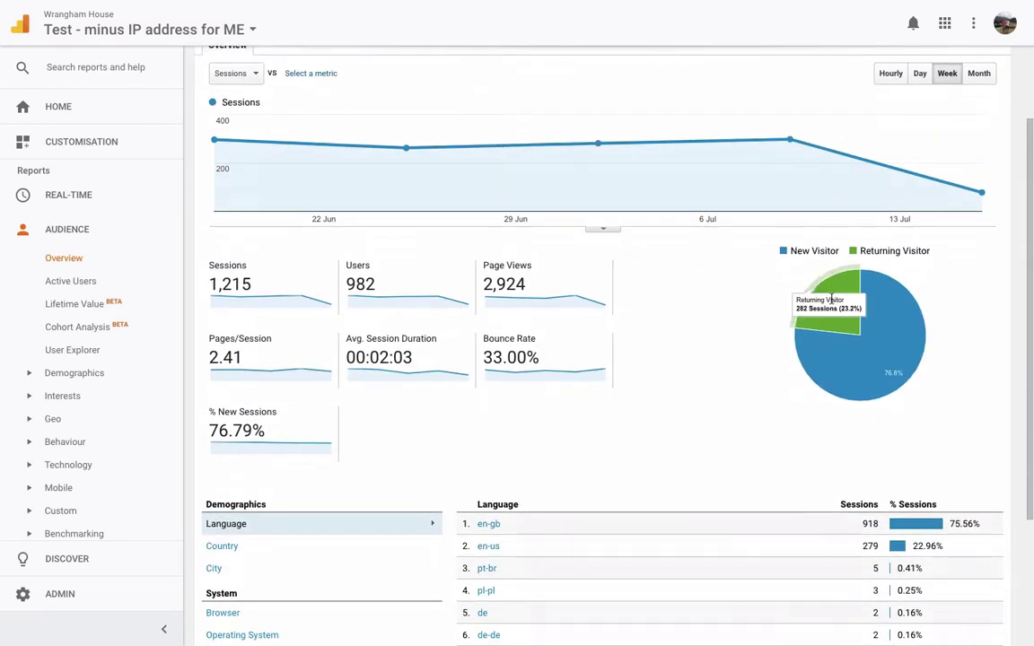
pyautogui.scroll(1, 646, 374)
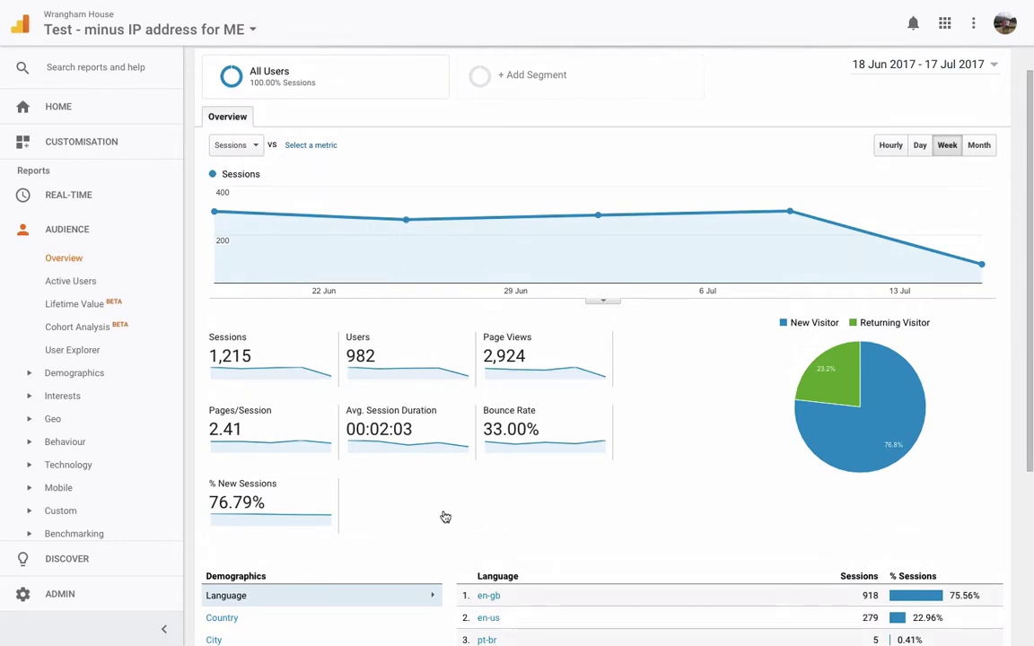
pyautogui.moveTo(813, 382)
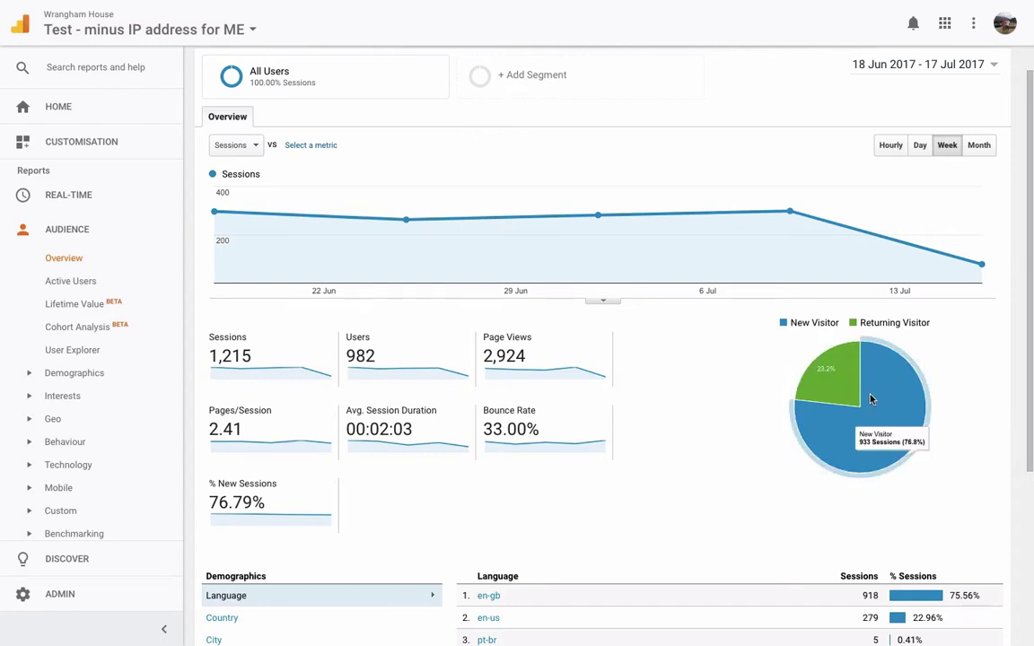
pyautogui.scroll(-3, 725, 455)
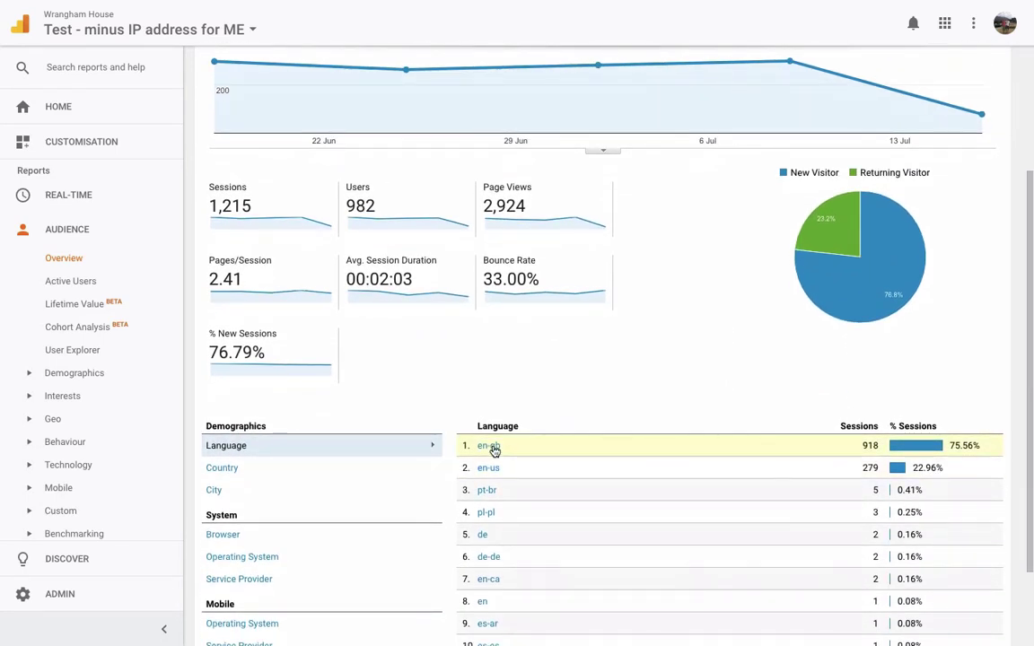
pyautogui.scroll(-1, 584, 417)
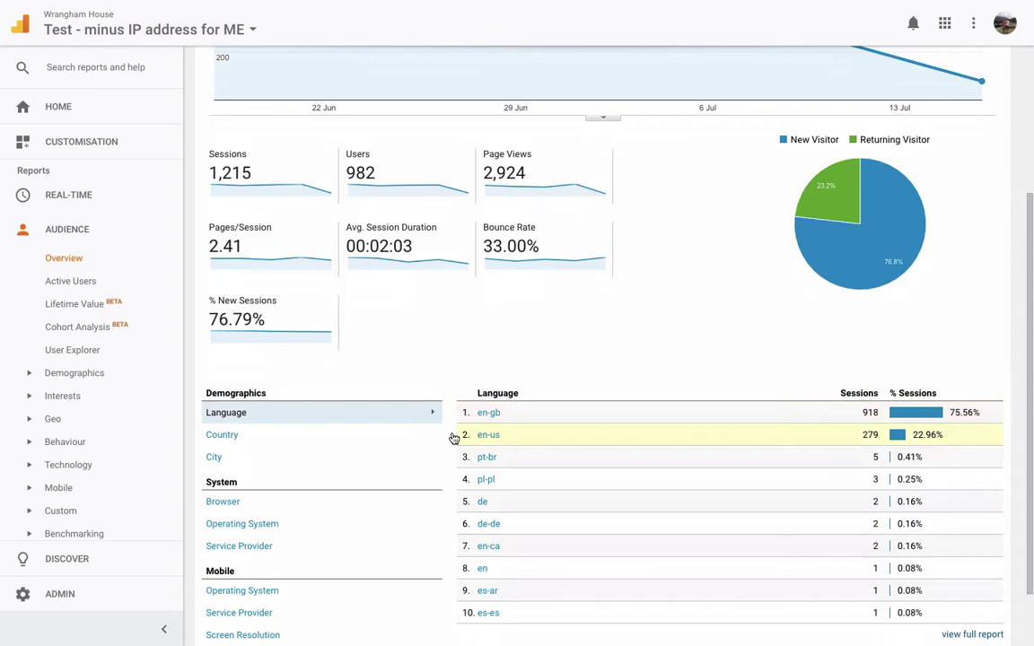
pyautogui.click(216, 457)
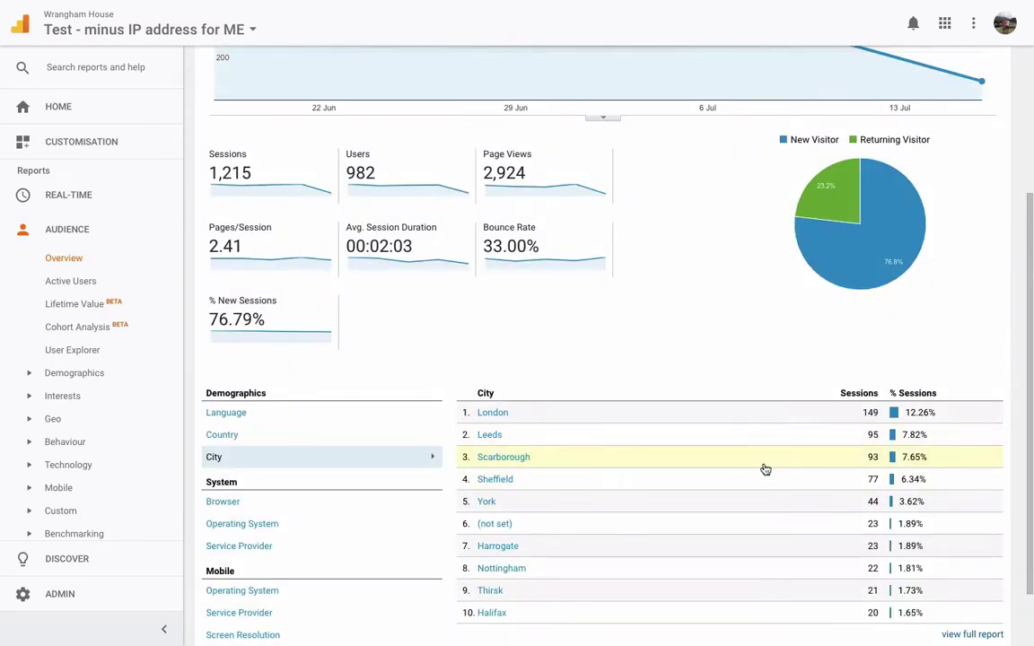
# Review the city breakdown and switch the sessions table to a breakdown by browser.
pyautogui.scroll(-1, 763, 468)
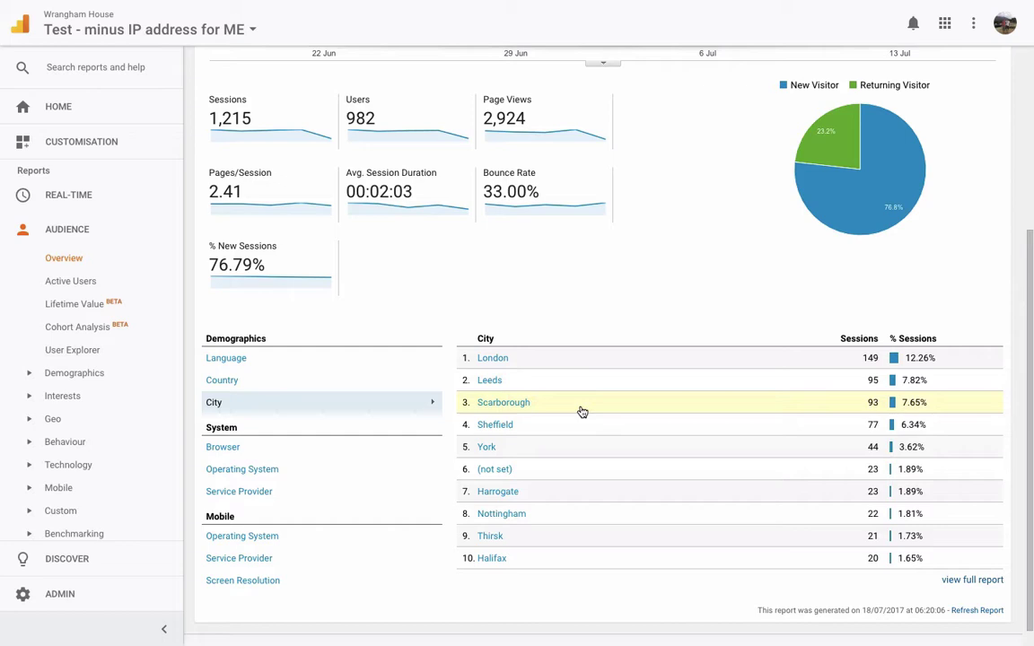
pyautogui.scroll(-1, 583, 412)
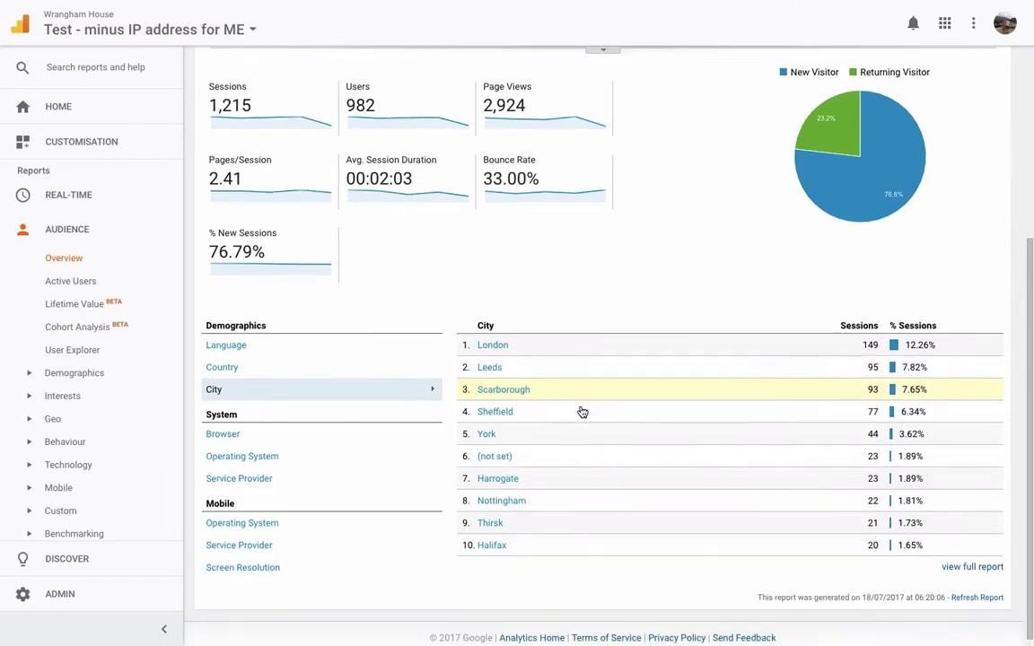
pyautogui.scroll(1, 580, 411)
pyautogui.click(240, 471)
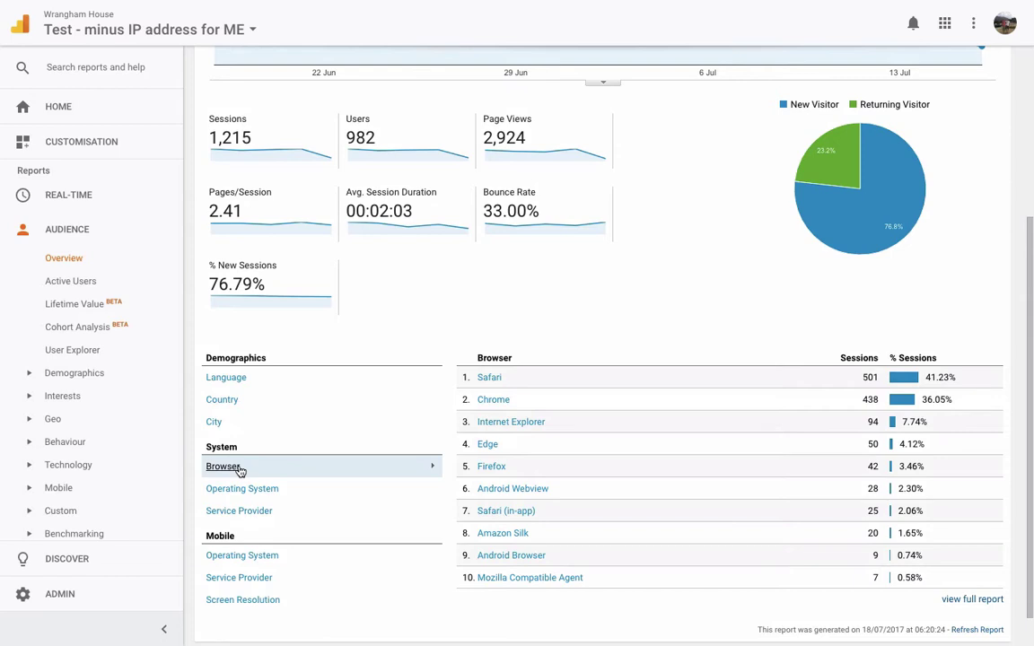
# Check the sessions broken down by operating system and switch the Audience Overview table back to the city breakdown.
pyautogui.click(260, 488)
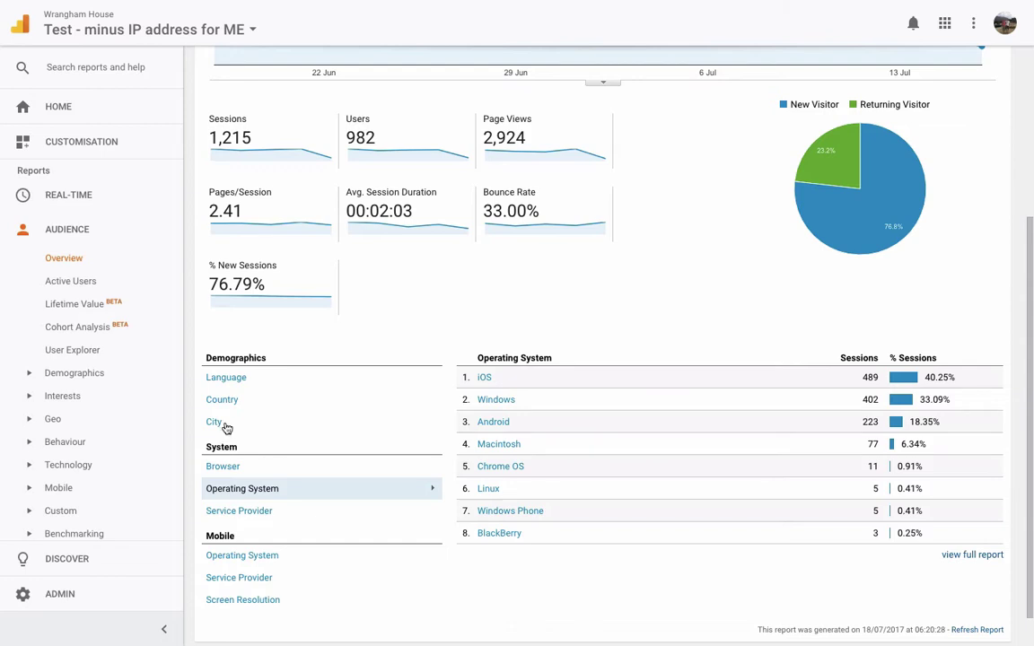
pyautogui.click(216, 422)
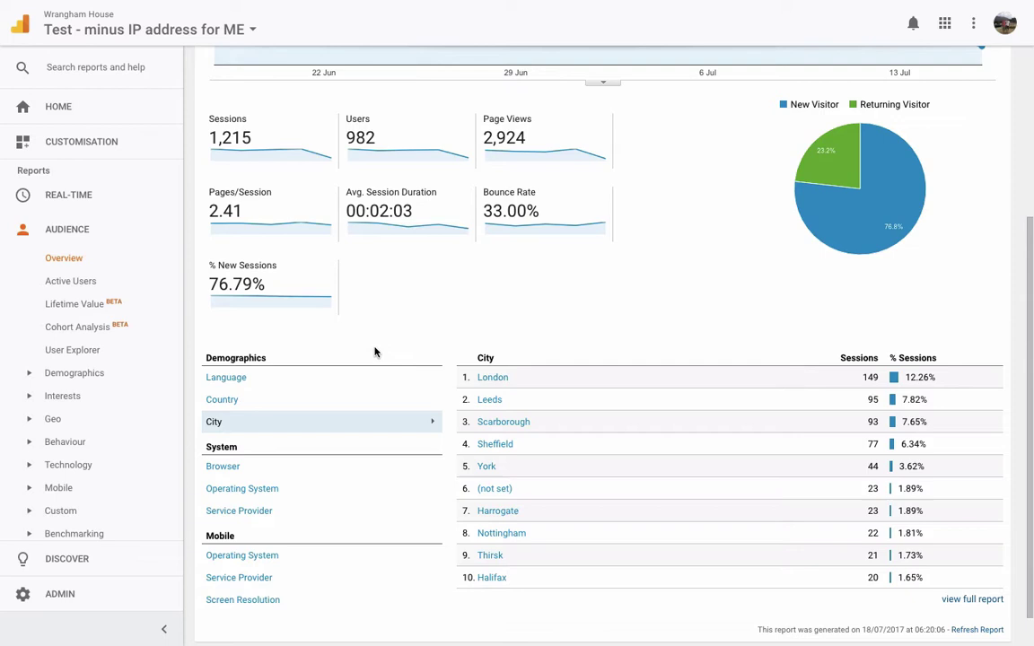
pyautogui.scroll(1, 375, 341)
pyautogui.scroll(2, 625, 388)
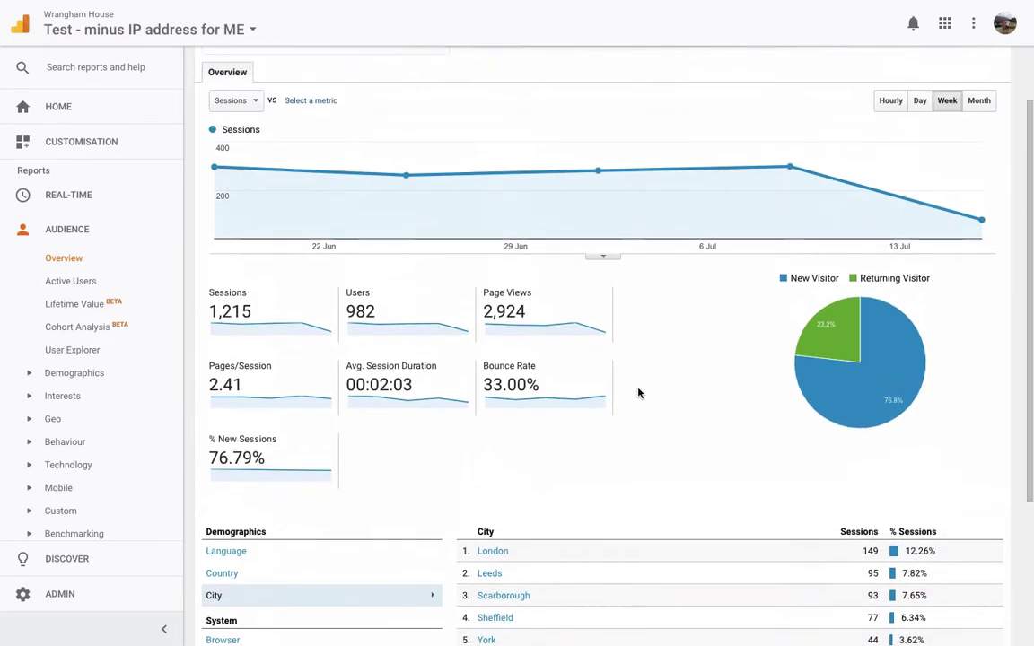
# Review the city breakdown together with the summary metrics and sessions chart in the Audience Overview report.
pyautogui.scroll(-1, 639, 392)
pyautogui.scroll(-1, 600, 477)
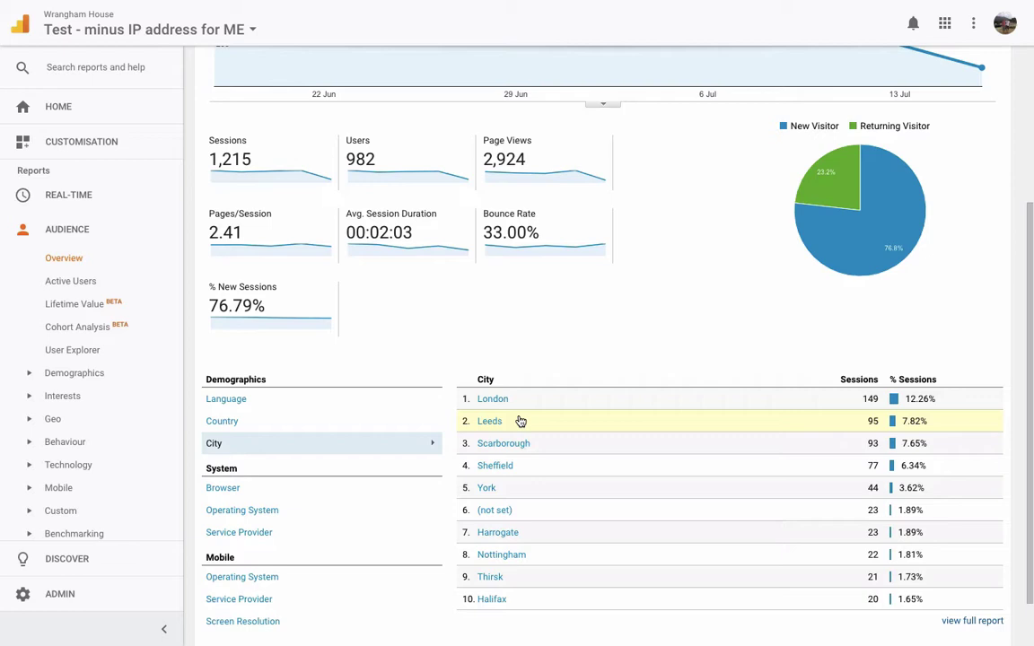
pyautogui.scroll(1, 641, 351)
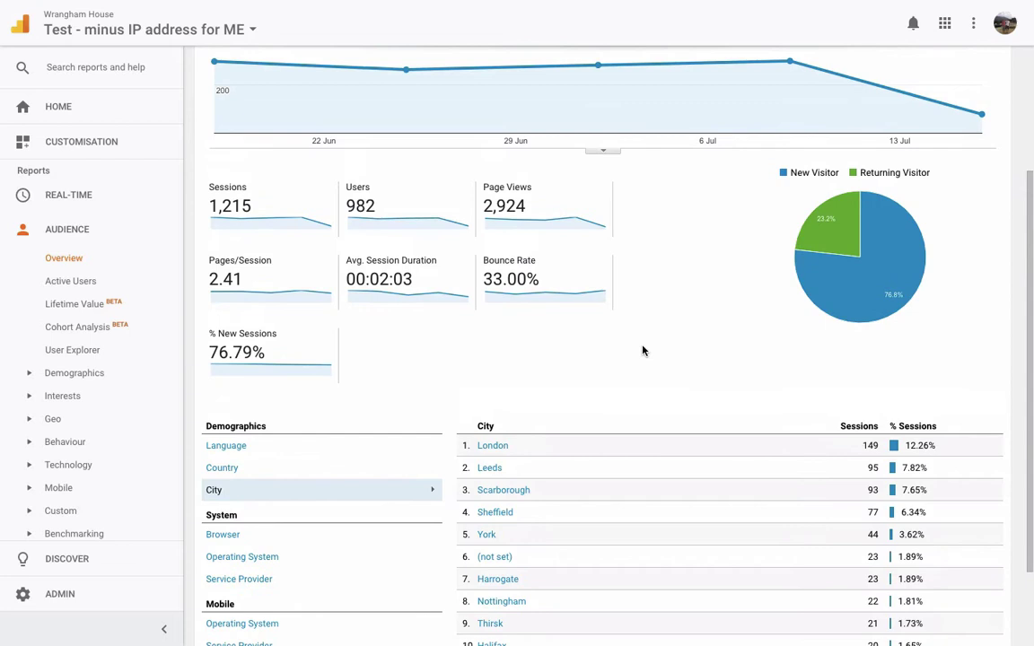
pyautogui.scroll(-1, 638, 352)
pyautogui.scroll(3, 658, 417)
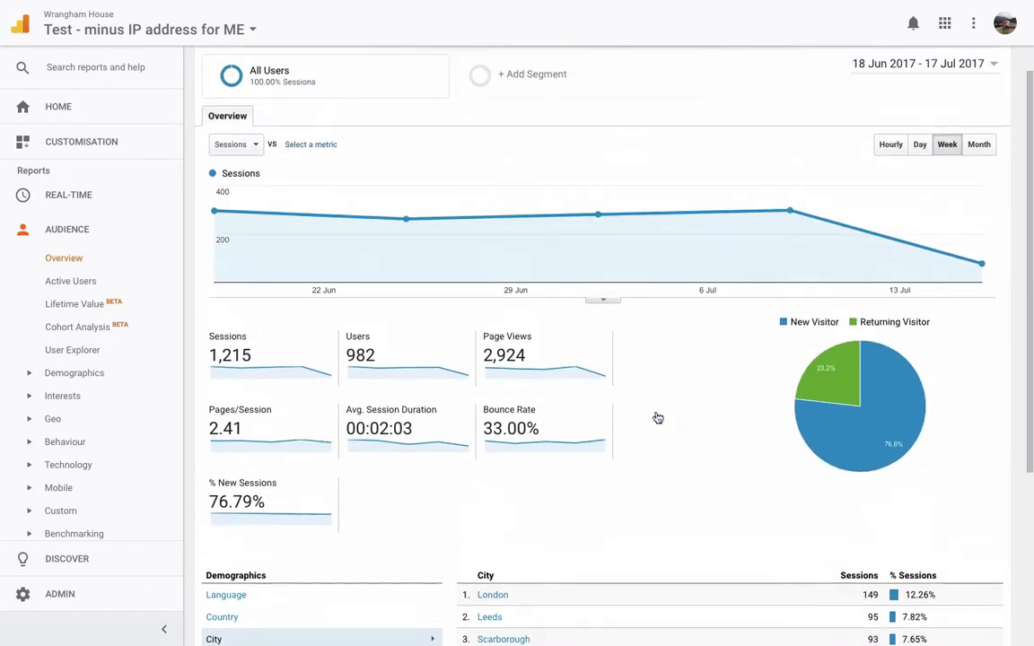
pyautogui.scroll(1, 633, 405)
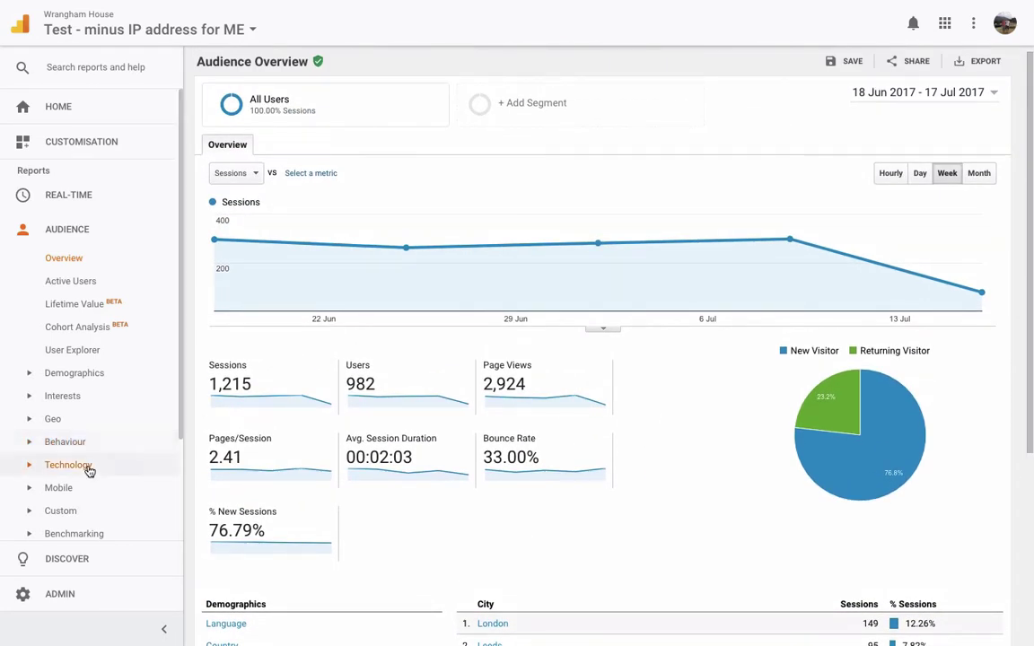
# Open the Acquisition Overview report and examine the top channels chart and the table of sessions, behaviour and conversions per channel.
pyautogui.scroll(-1, 89, 469)
pyautogui.scroll(-1, 89, 470)
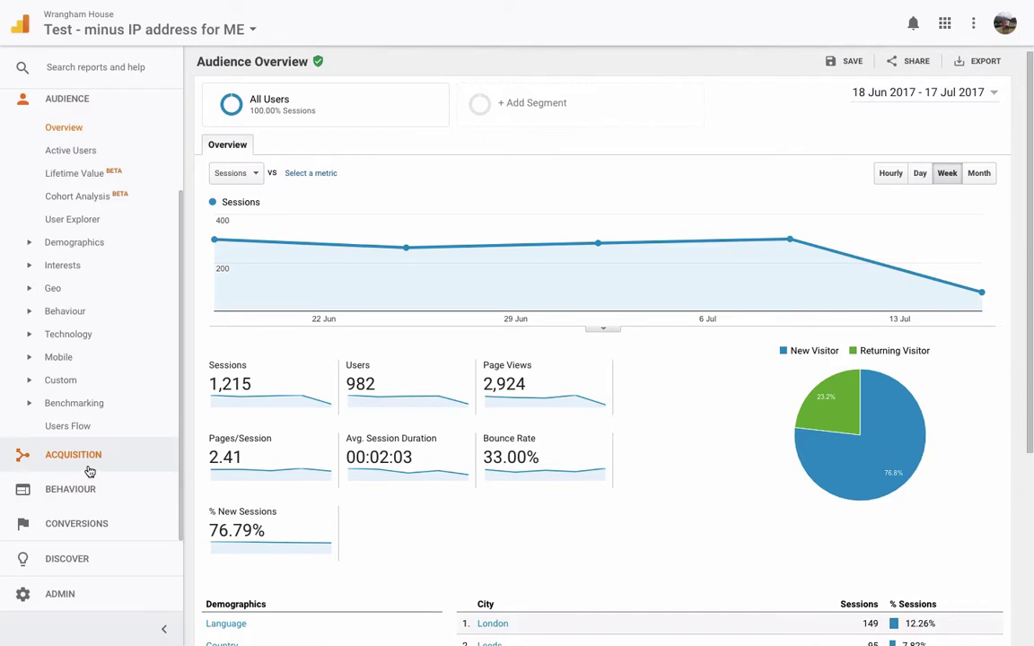
pyautogui.click(90, 467)
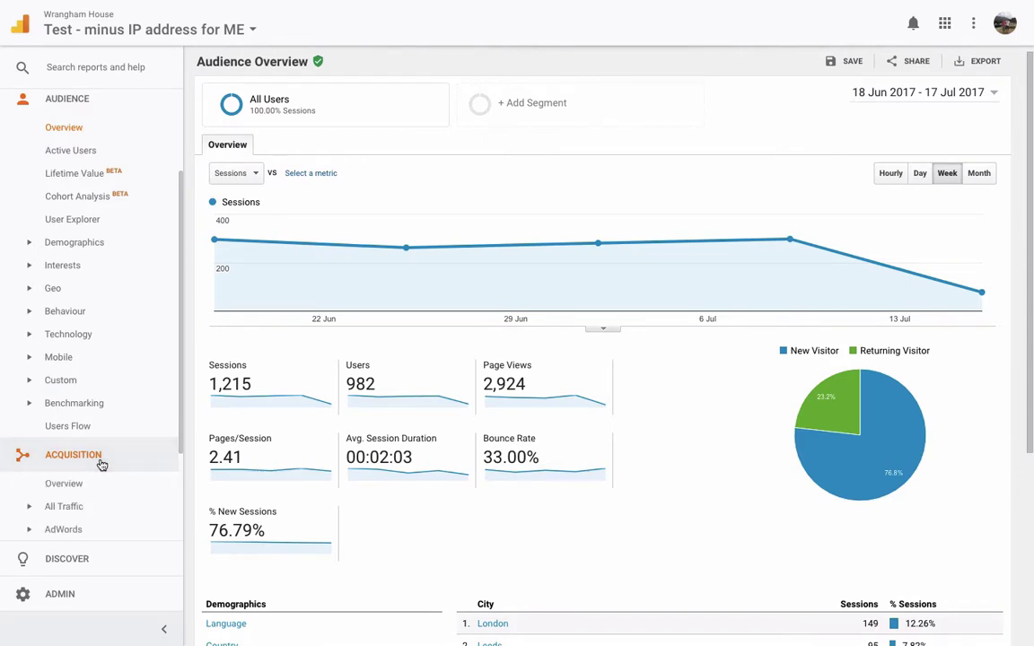
pyautogui.click(119, 487)
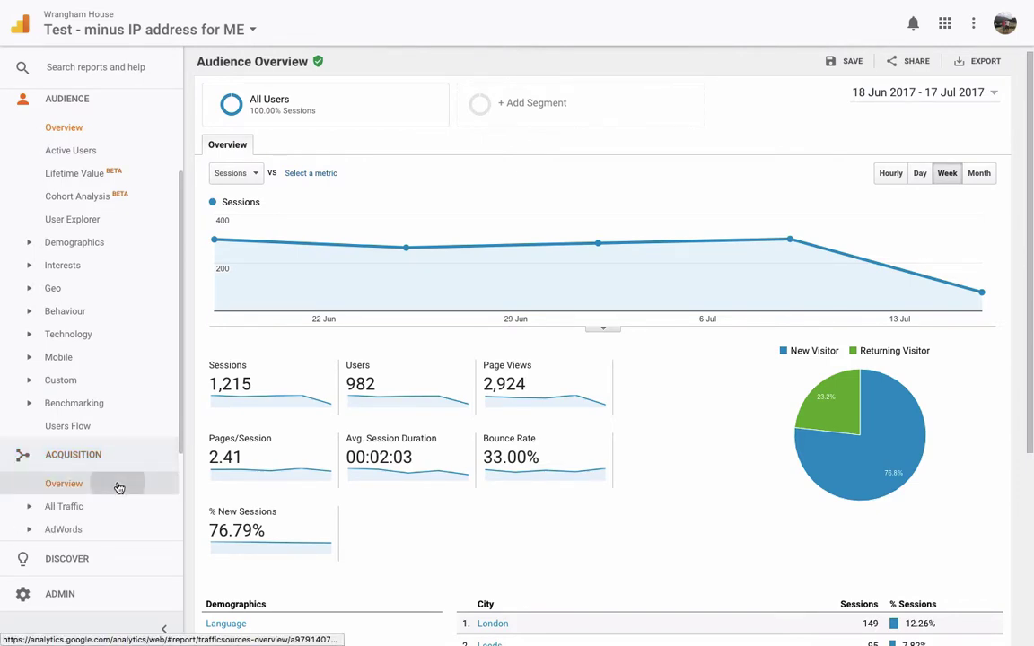
pyautogui.scroll(-2, 556, 434)
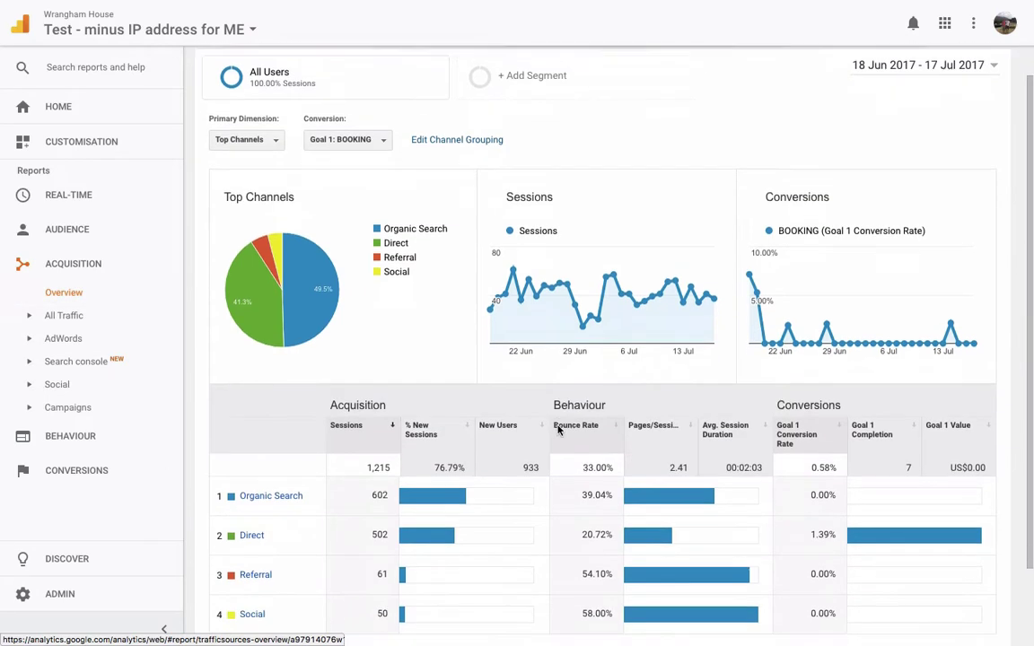
pyautogui.scroll(-1, 558, 430)
pyautogui.scroll(1, 558, 431)
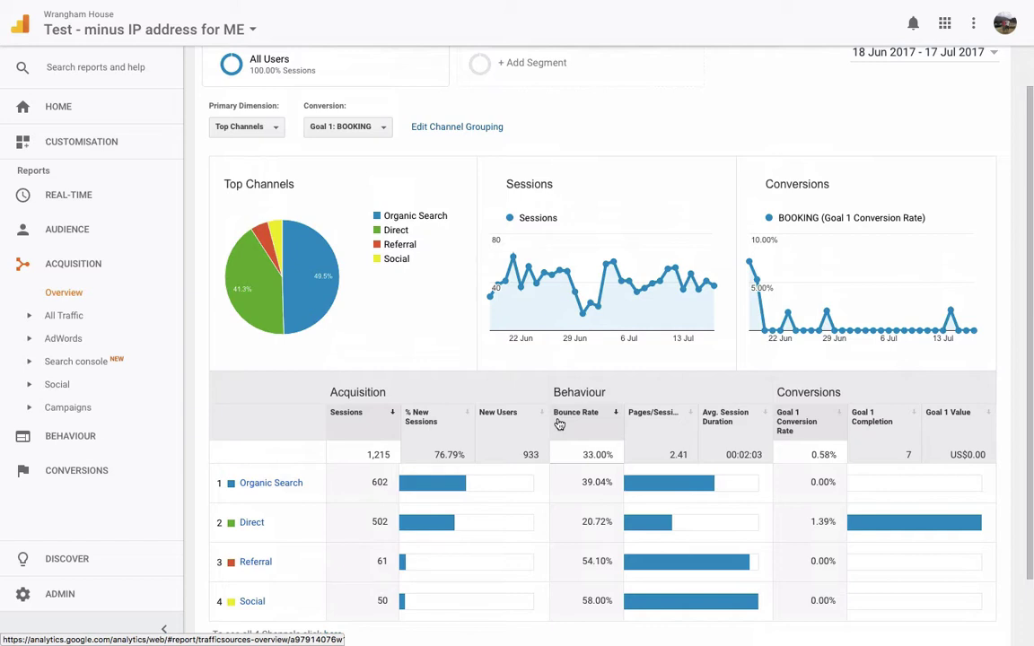
pyautogui.scroll(-2, 394, 359)
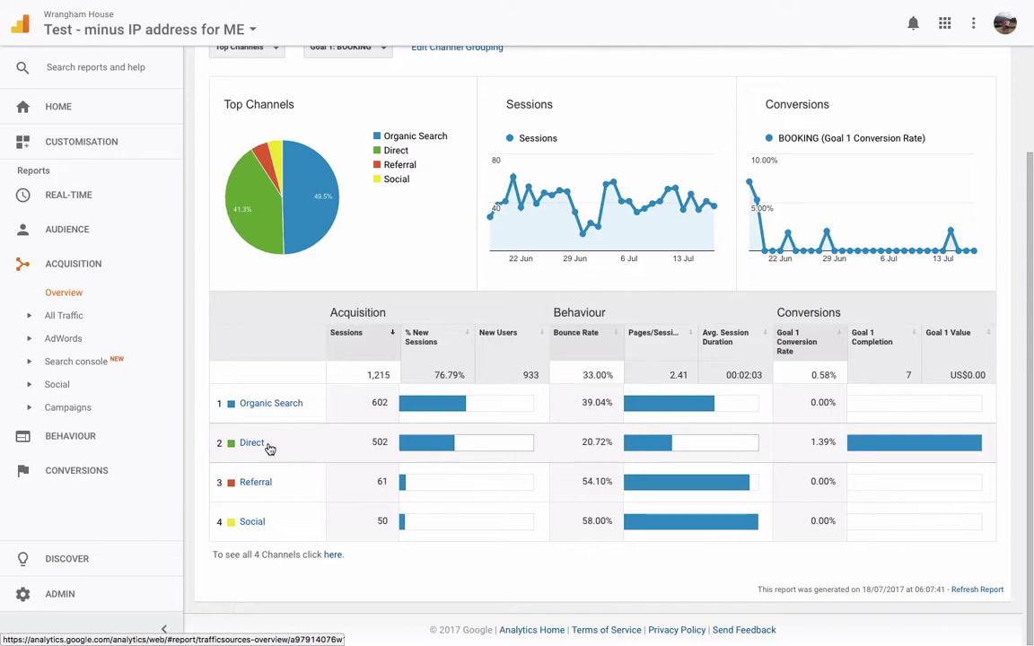
pyautogui.moveTo(295, 4)
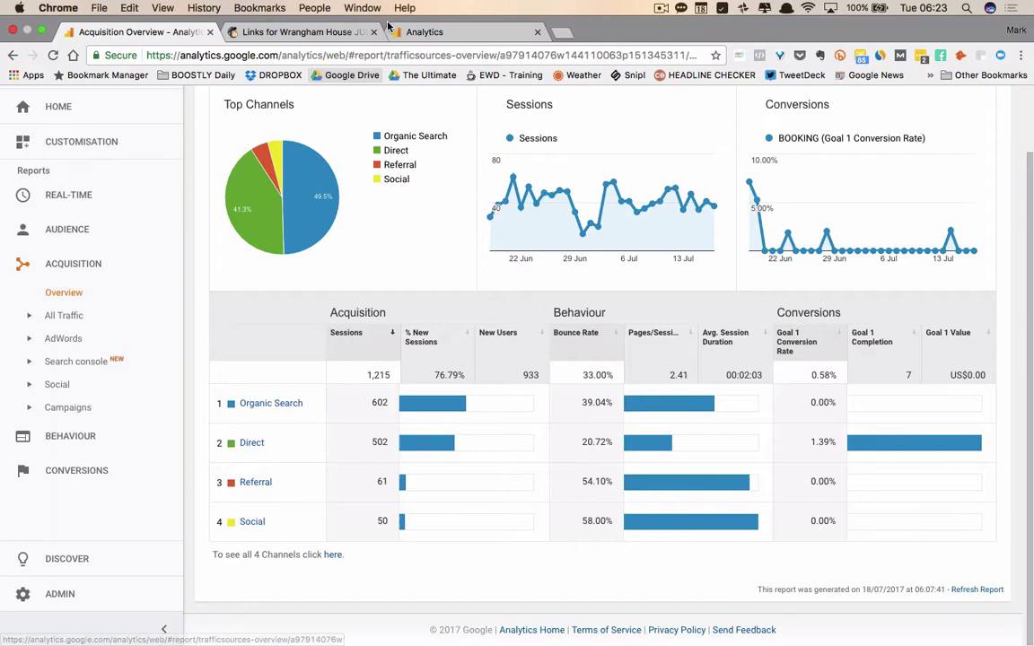
pyautogui.click(560, 32)
pyautogui.write('wrangh')
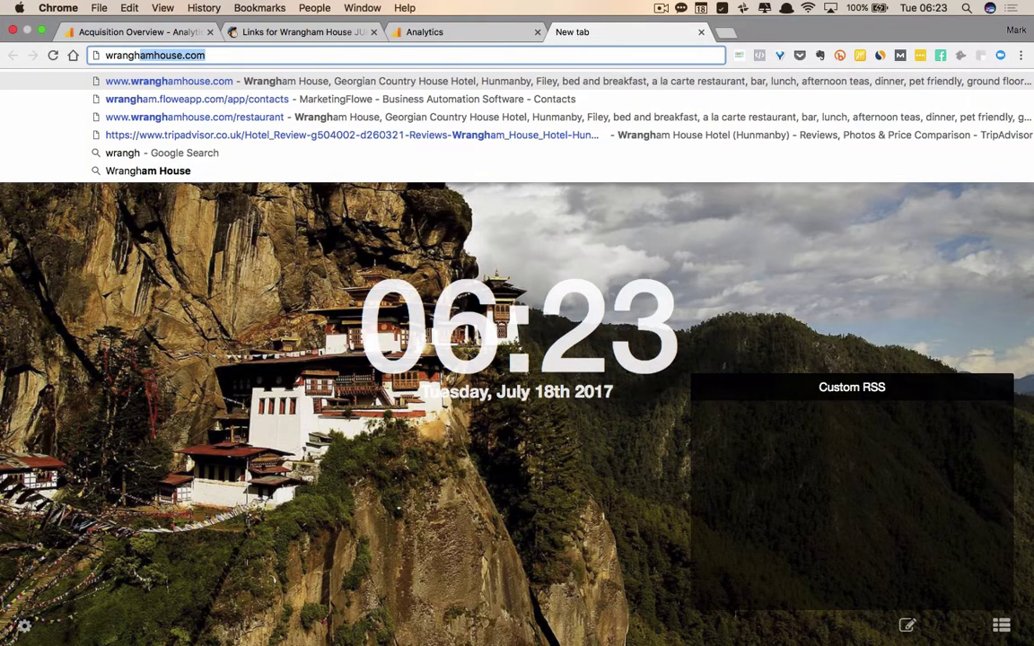
pyautogui.press('Return')
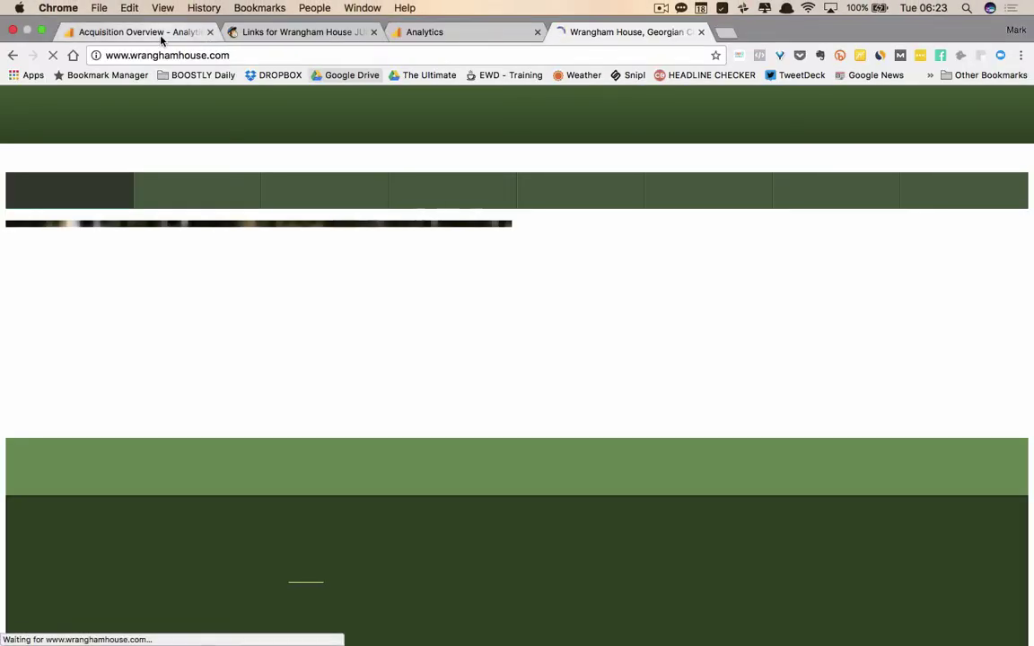
pyautogui.click(144, 34)
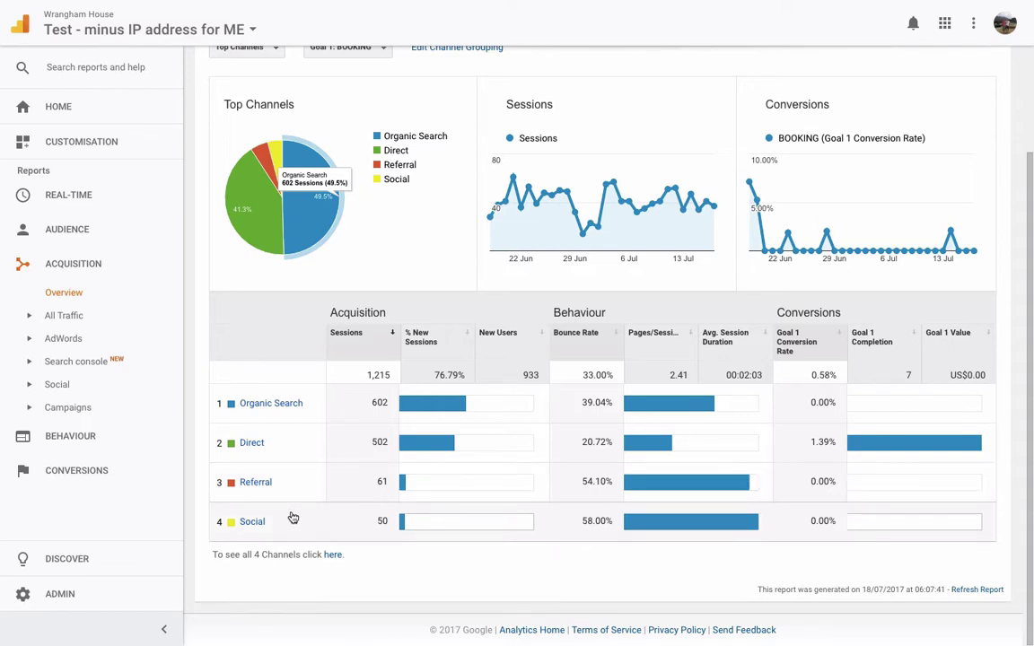
# Open the Referral channel's details and examine the referring sources with their sessions, bounce rates and session durations.
pyautogui.click(300, 497)
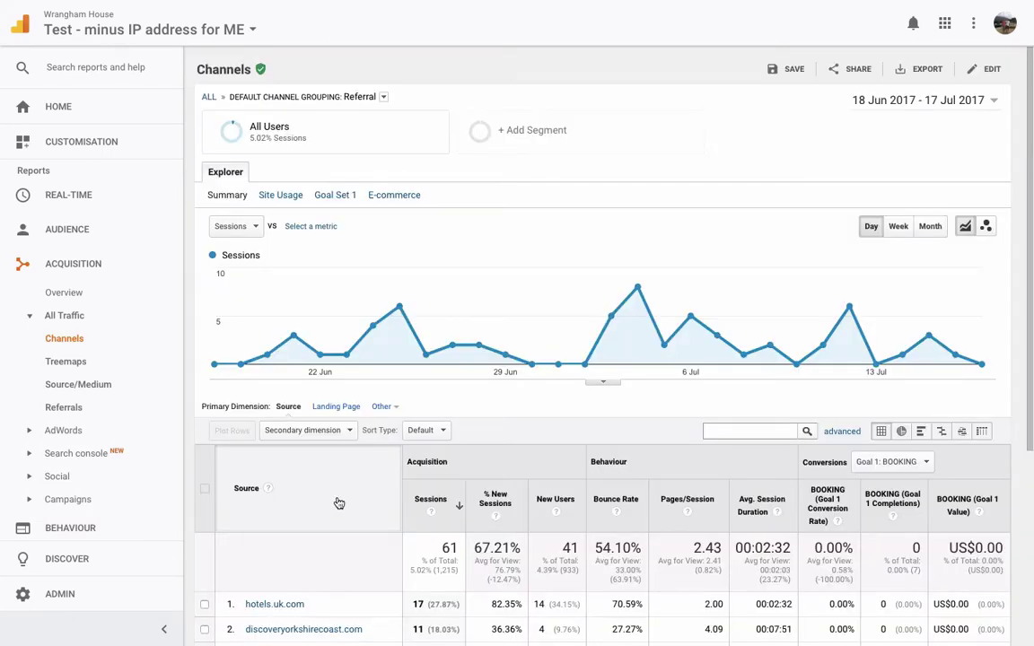
pyautogui.scroll(-2, 380, 509)
pyautogui.scroll(-1, 381, 510)
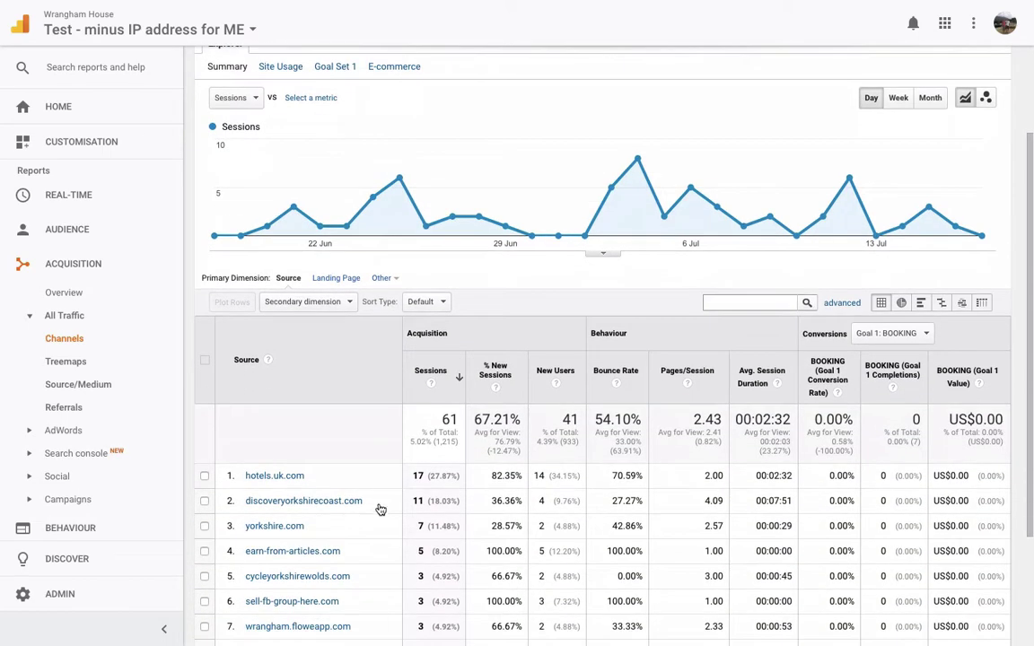
pyautogui.scroll(-1, 377, 458)
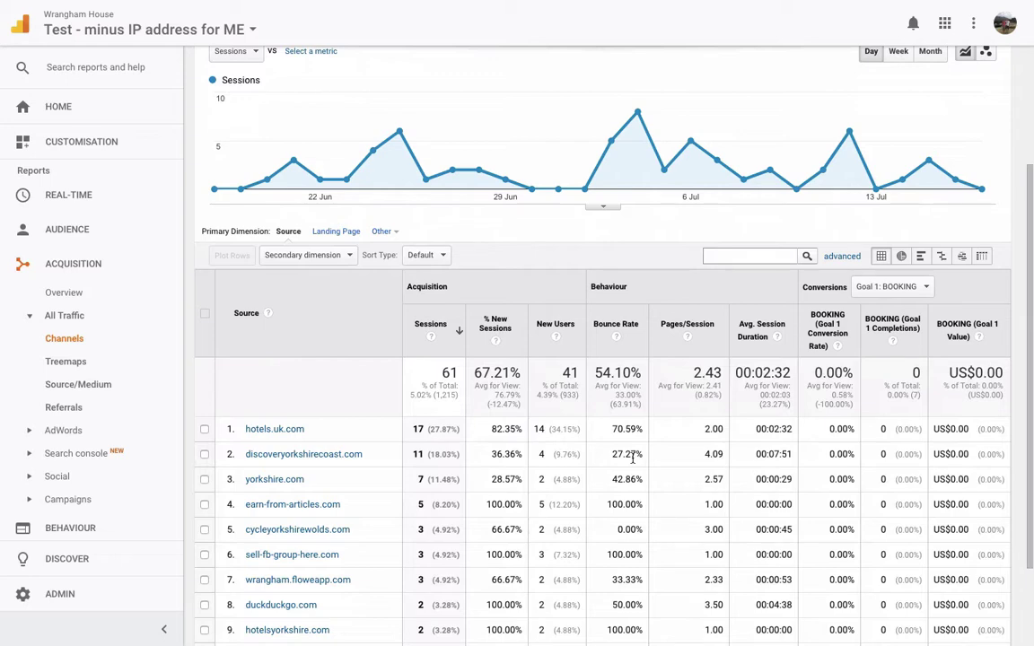
pyautogui.scroll(-1, 633, 457)
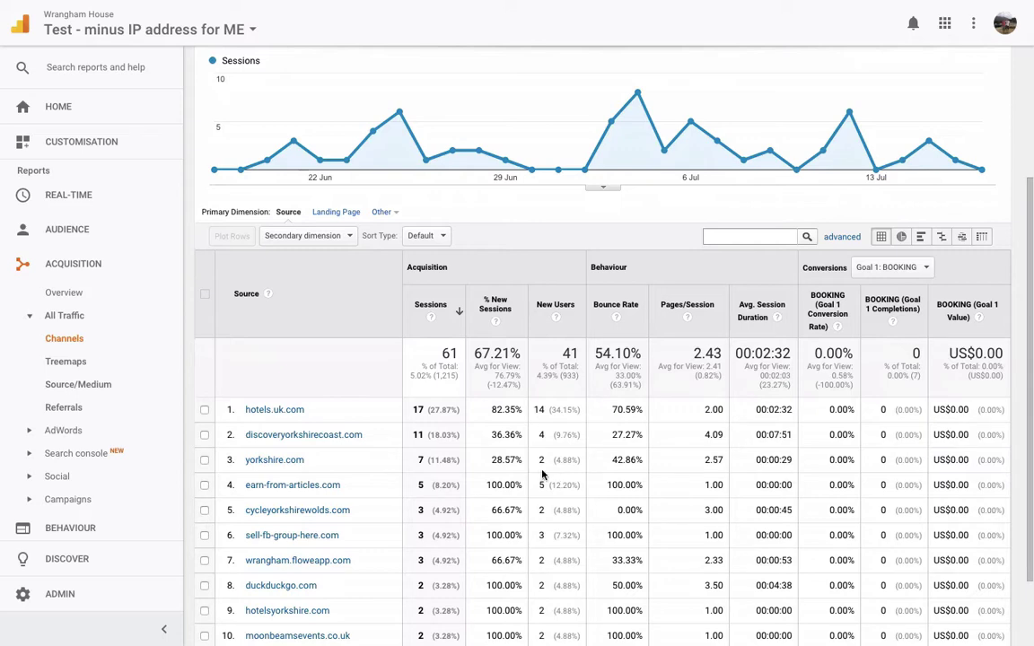
pyautogui.scroll(3, 575, 470)
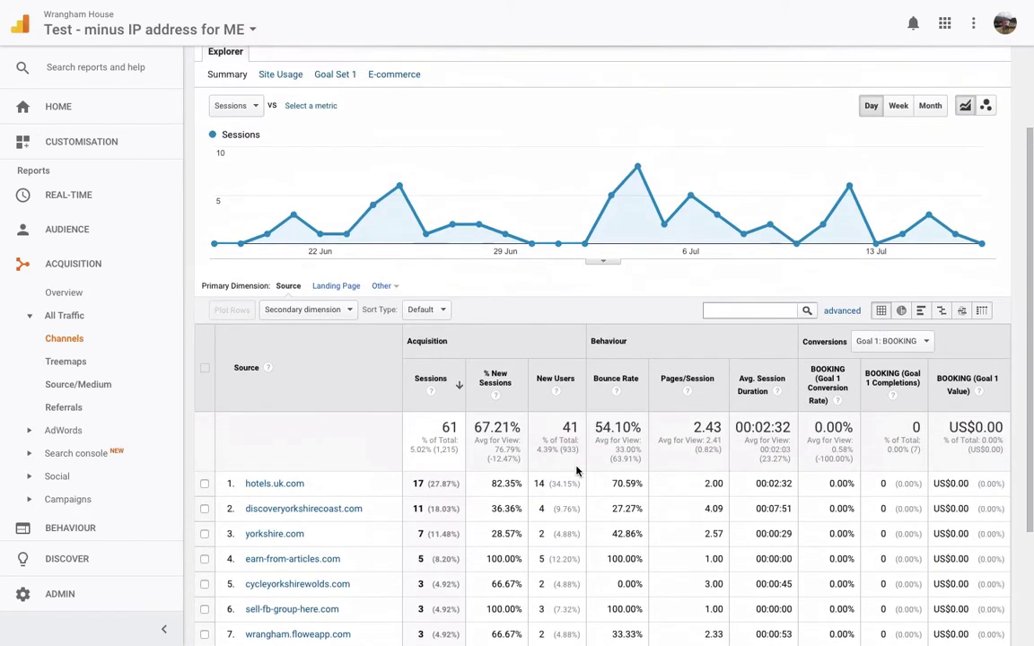
pyautogui.scroll(2, 591, 349)
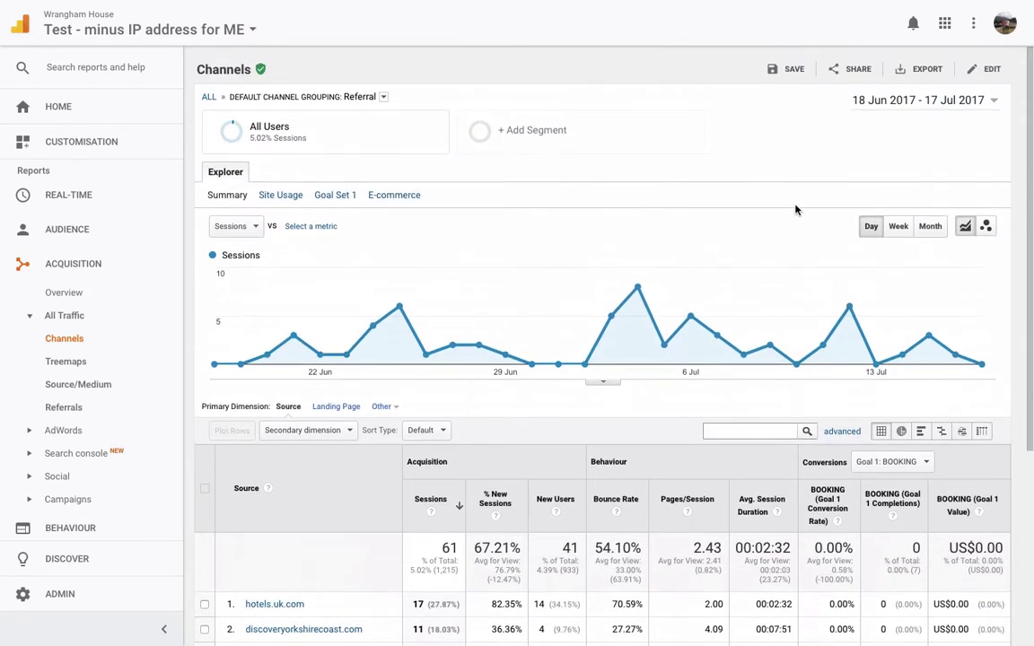
# Set the referral report's custom date range to start on 18 Jan 2017 and apply it.
pyautogui.click(862, 99)
pyautogui.click(895, 125)
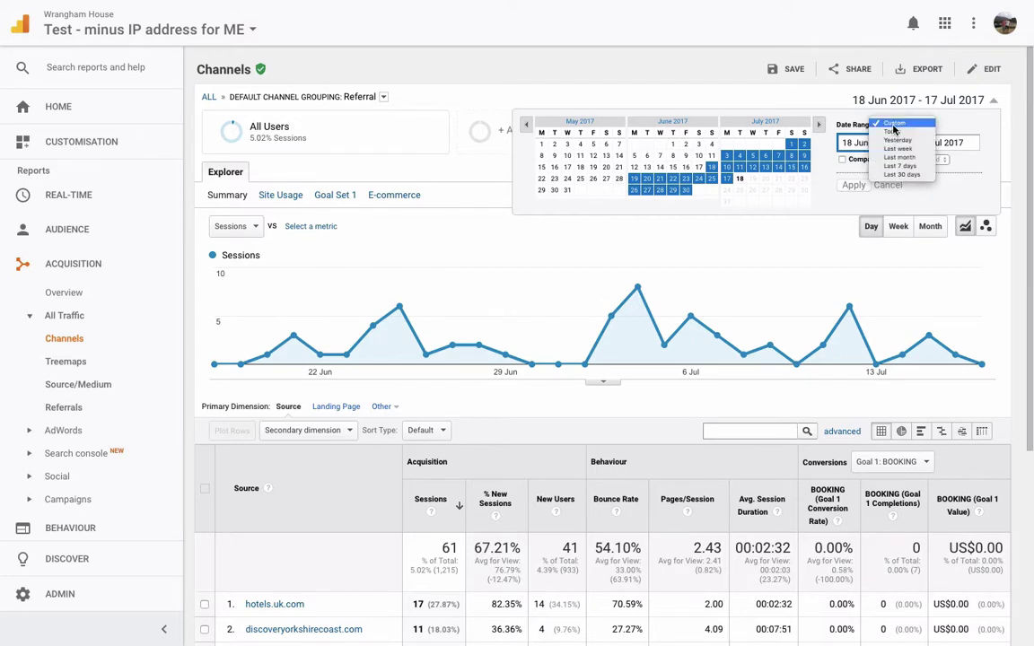
pyautogui.click(893, 124)
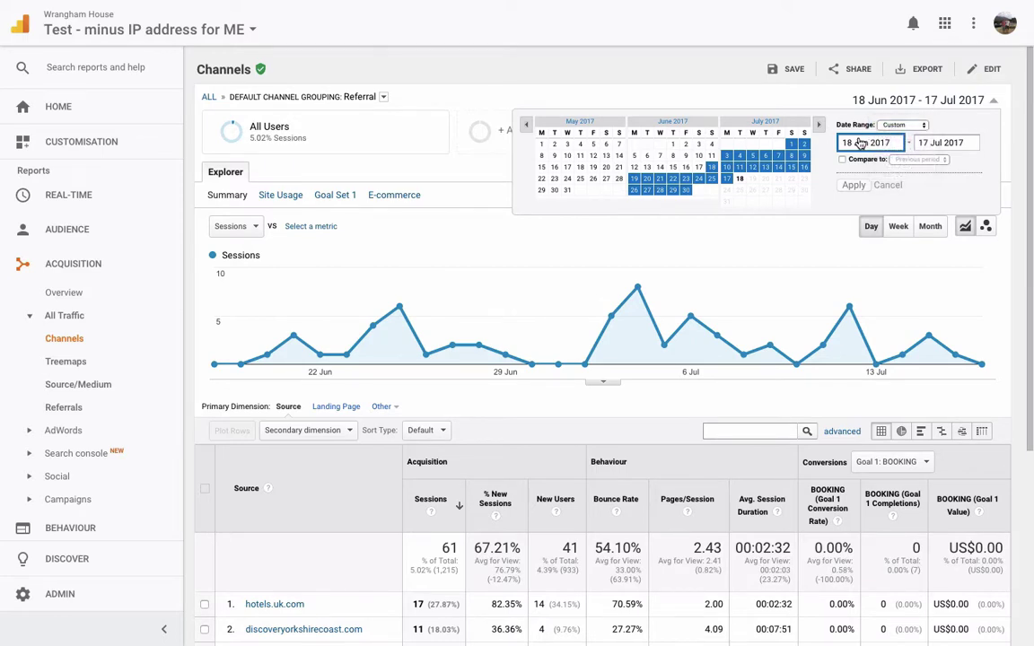
pyautogui.click(886, 127)
pyautogui.click(887, 125)
pyautogui.write('jan')
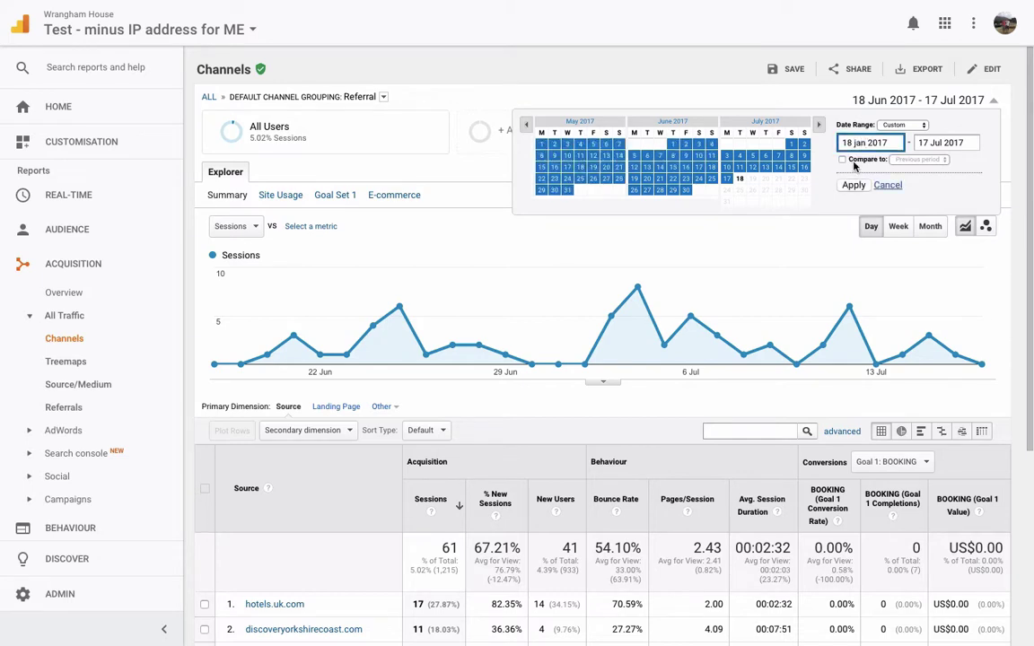
pyautogui.click(854, 184)
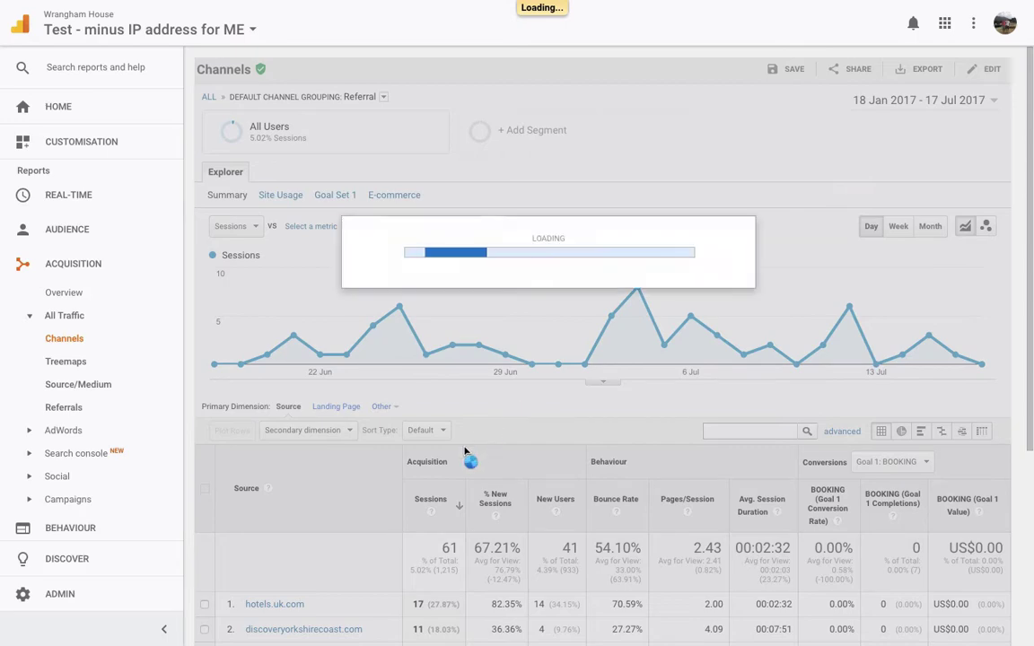
# Review the referral traffic chart and source table for the period 18 Jan 2017 to 17 Jul 2017.
pyautogui.scroll(-1, 465, 451)
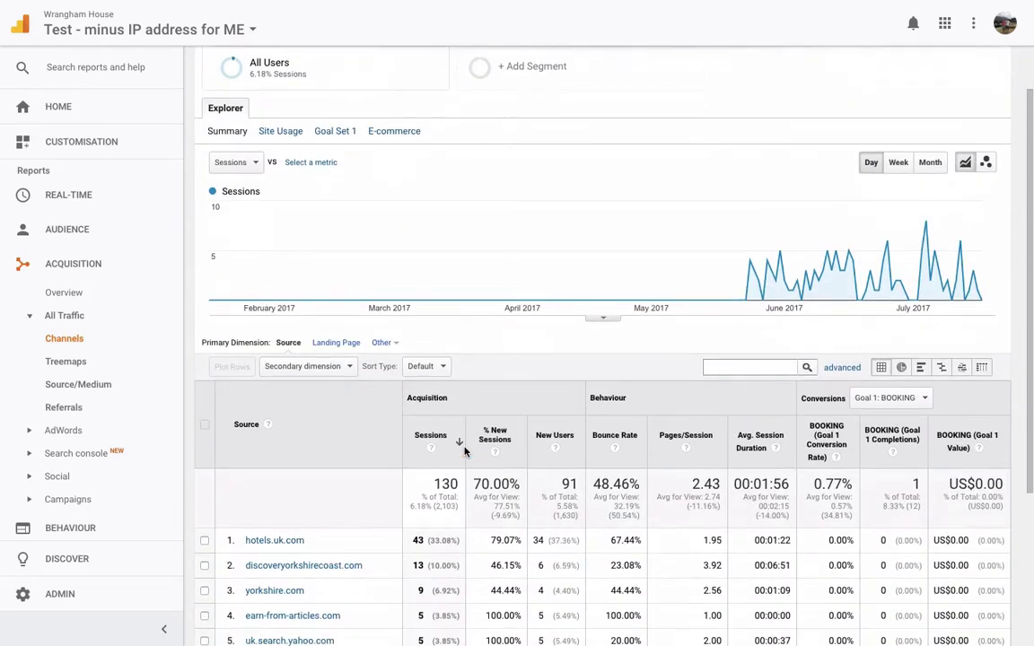
pyautogui.scroll(-3, 464, 450)
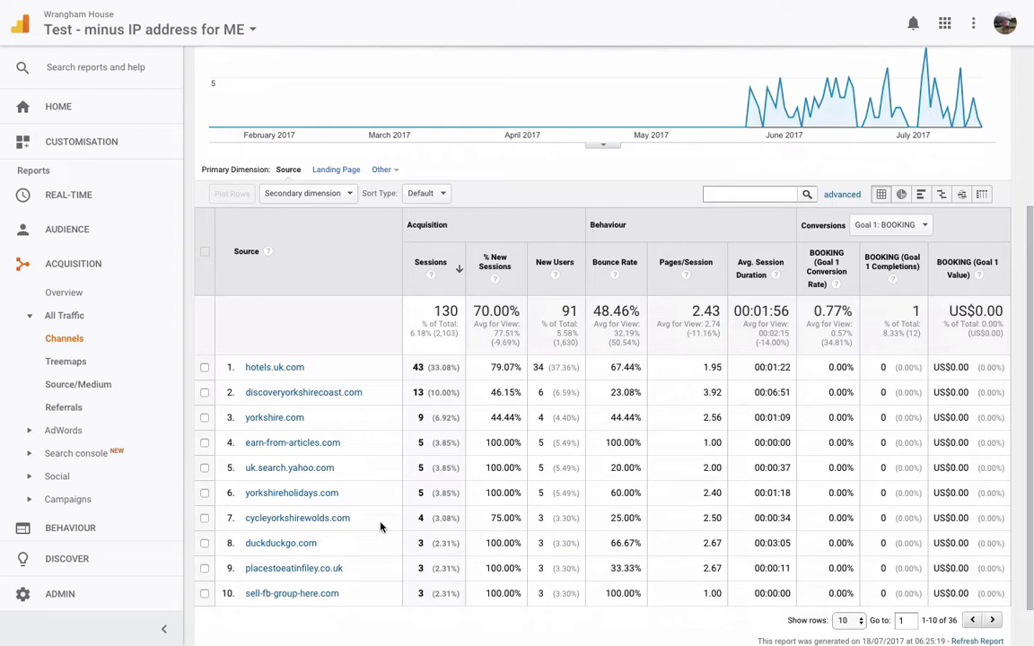
pyautogui.scroll(3, 379, 526)
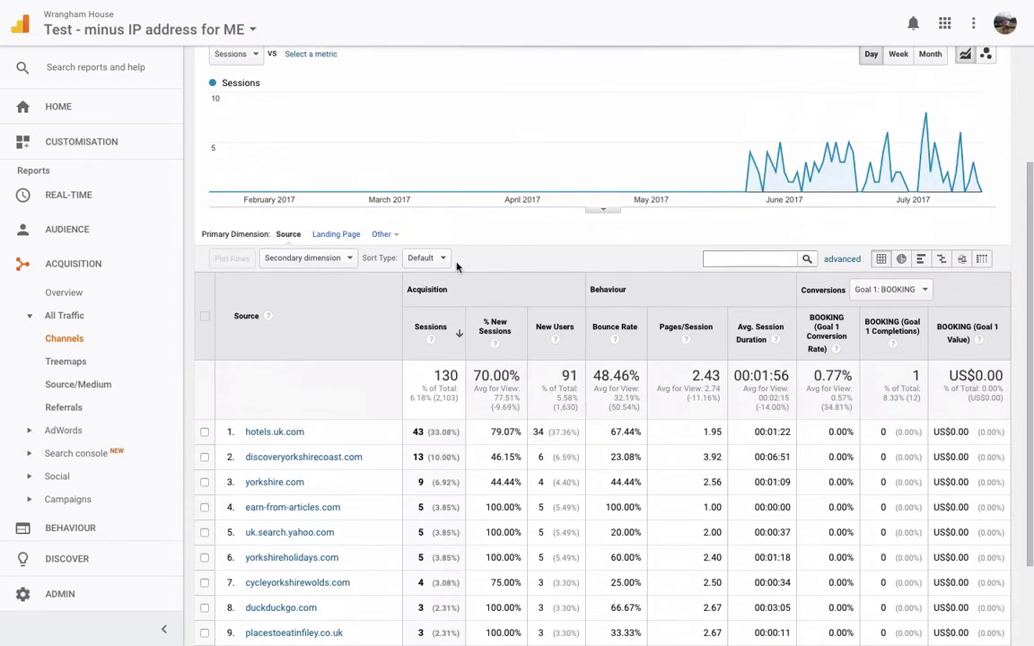
pyautogui.scroll(-3, 264, 583)
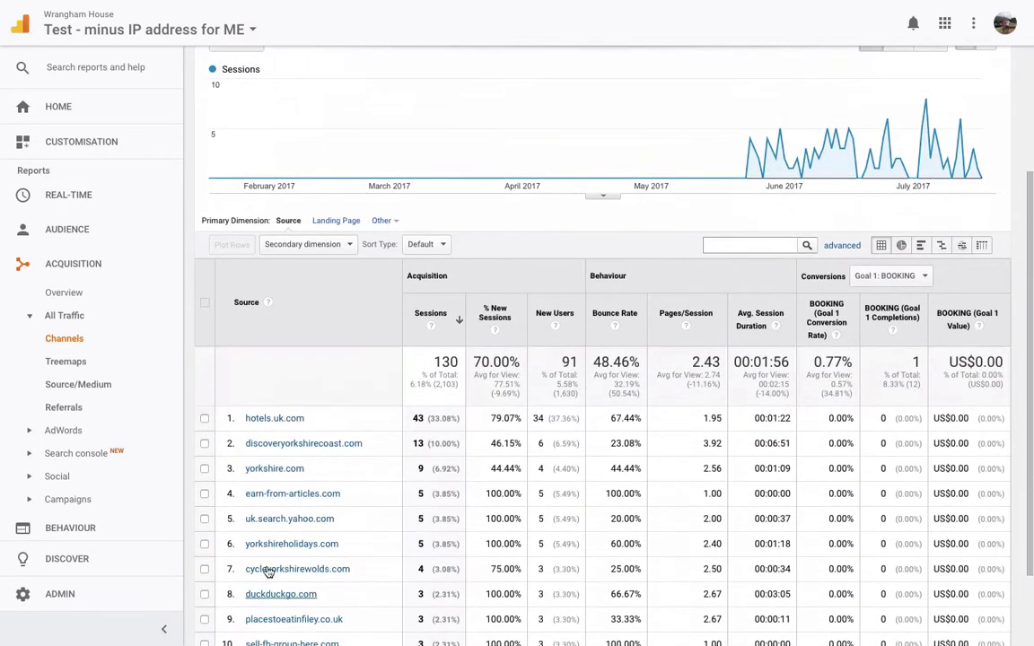
pyautogui.scroll(-1, 376, 482)
pyautogui.scroll(3, 377, 483)
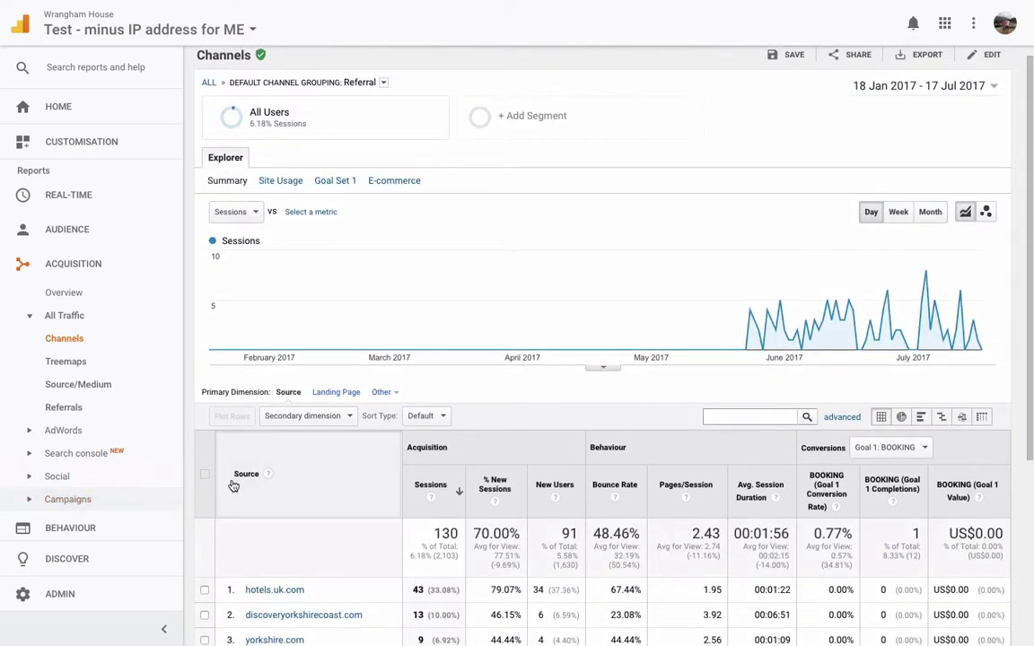
# Open the Social Overview report under Acquisition and examine the social value figures and the sessions per social network.
pyautogui.click(74, 485)
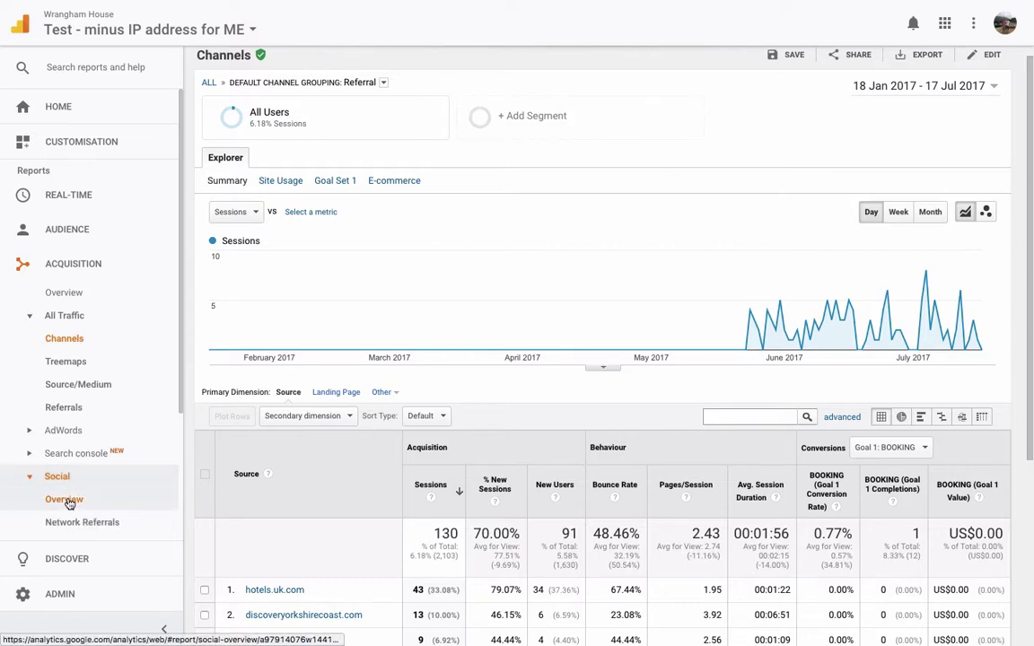
pyautogui.click(68, 499)
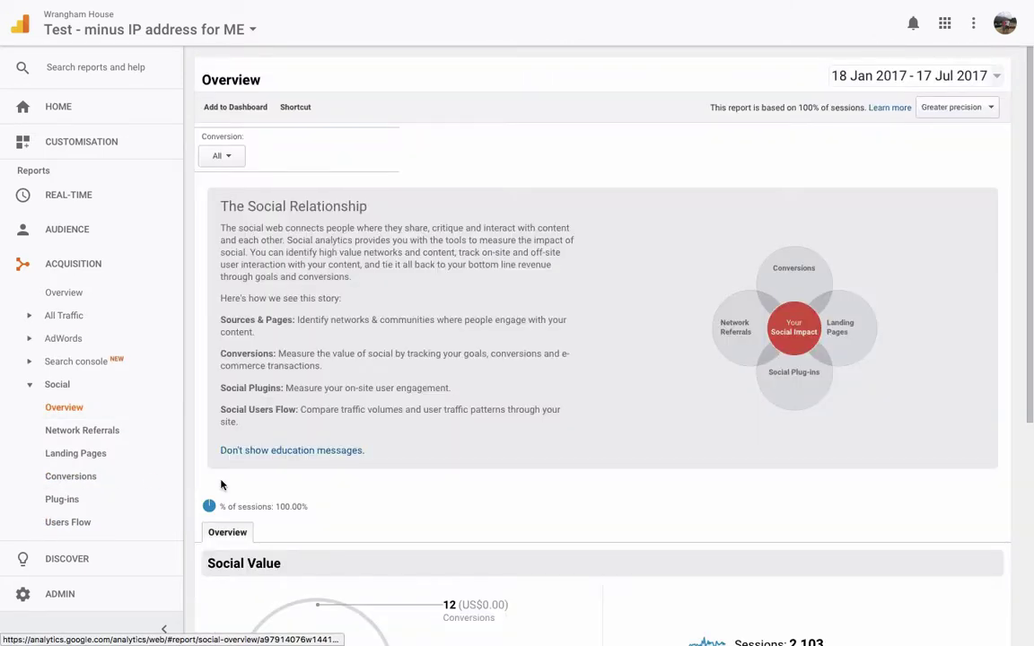
pyautogui.scroll(-5, 595, 316)
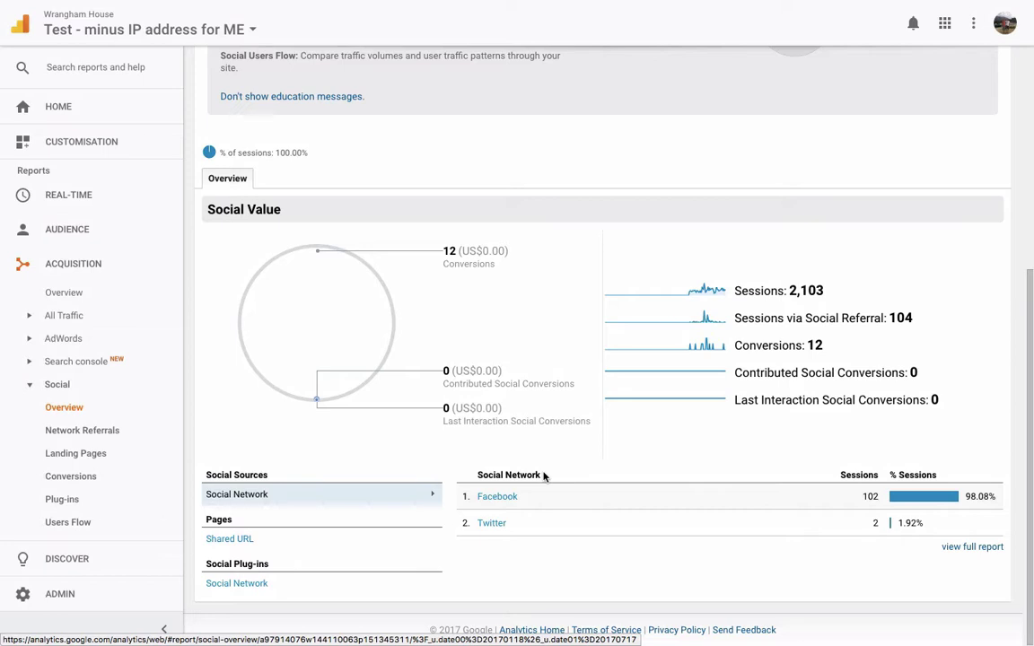
# Open the Behaviour Flow report under Behaviour to view the visitors' paths through the site.
pyautogui.scroll(-2, 150, 366)
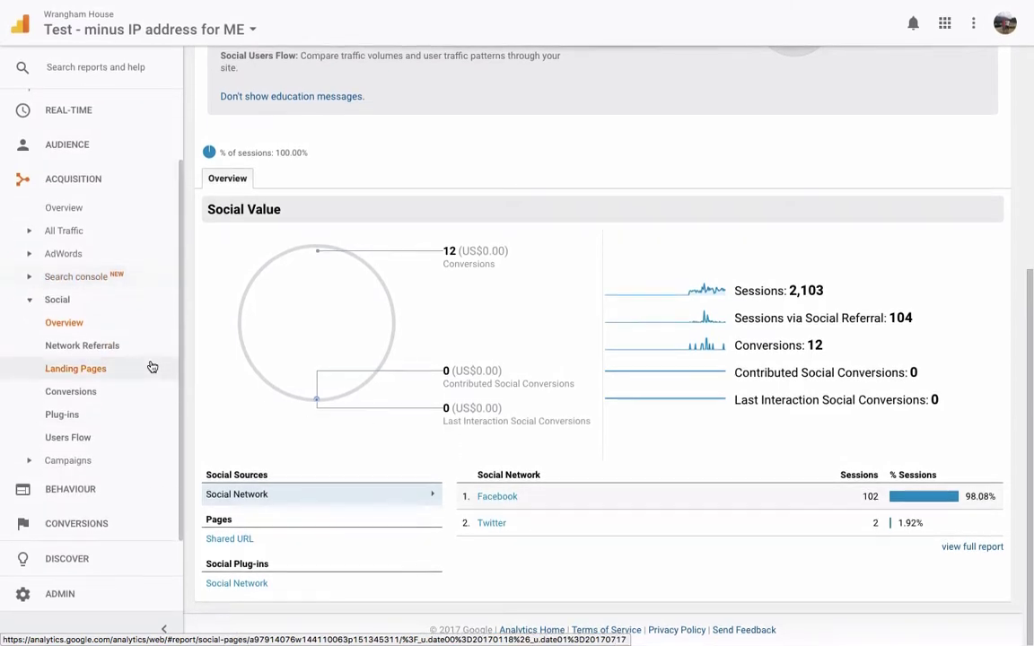
pyautogui.click(79, 489)
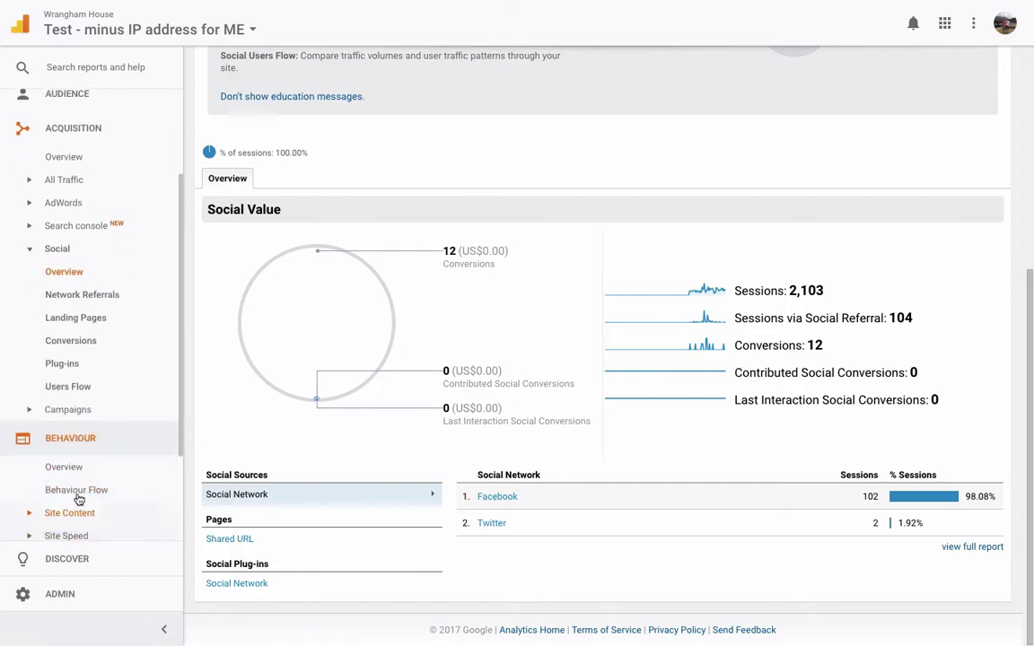
pyautogui.click(79, 490)
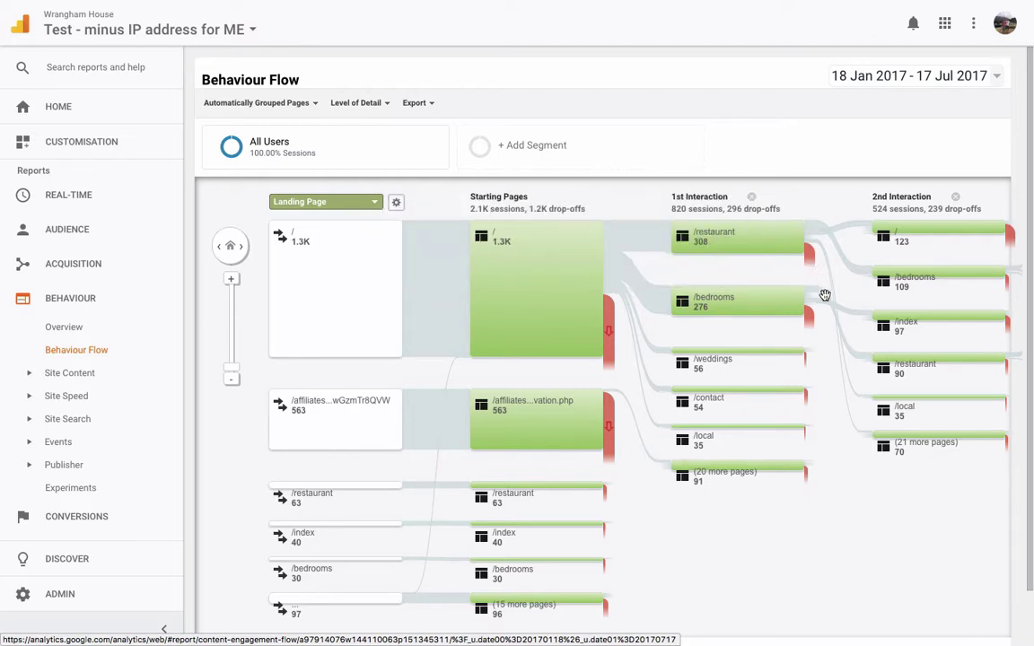
# Check the hotel's online reservation page, and return to Behaviour Flow to examine the traffic through /affiliates/reservation.php.
pyautogui.moveTo(667, 53)
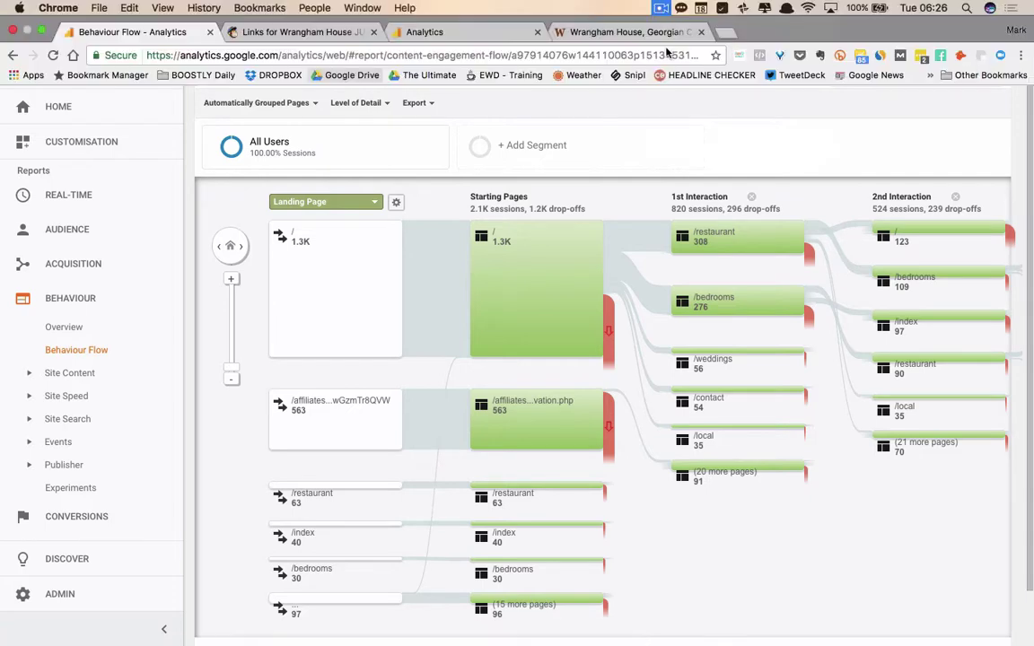
pyautogui.moveTo(611, 359)
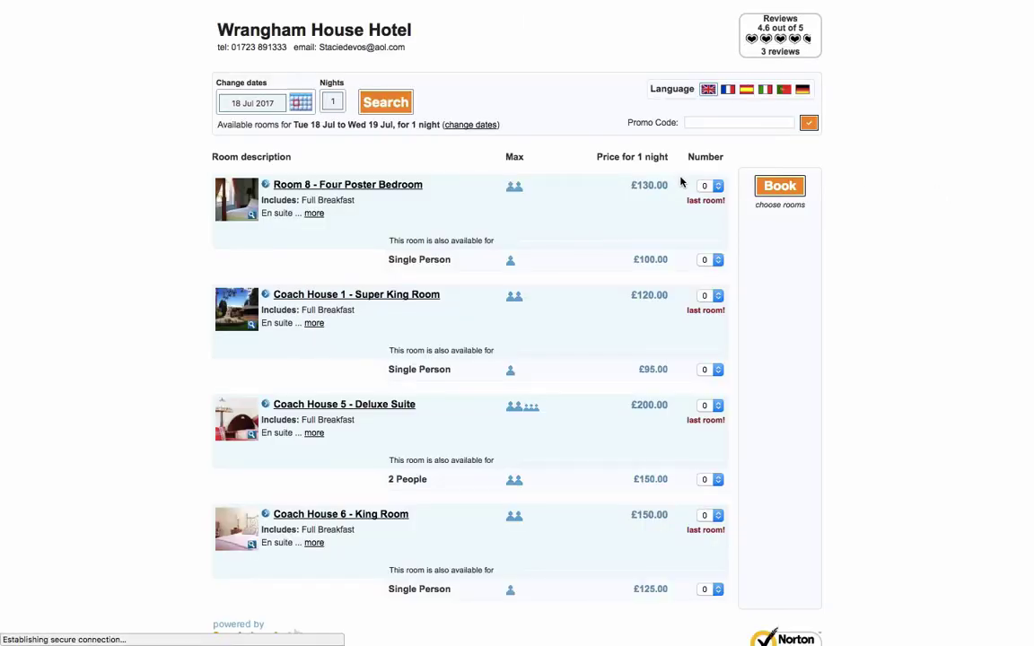
pyautogui.moveTo(467, 3)
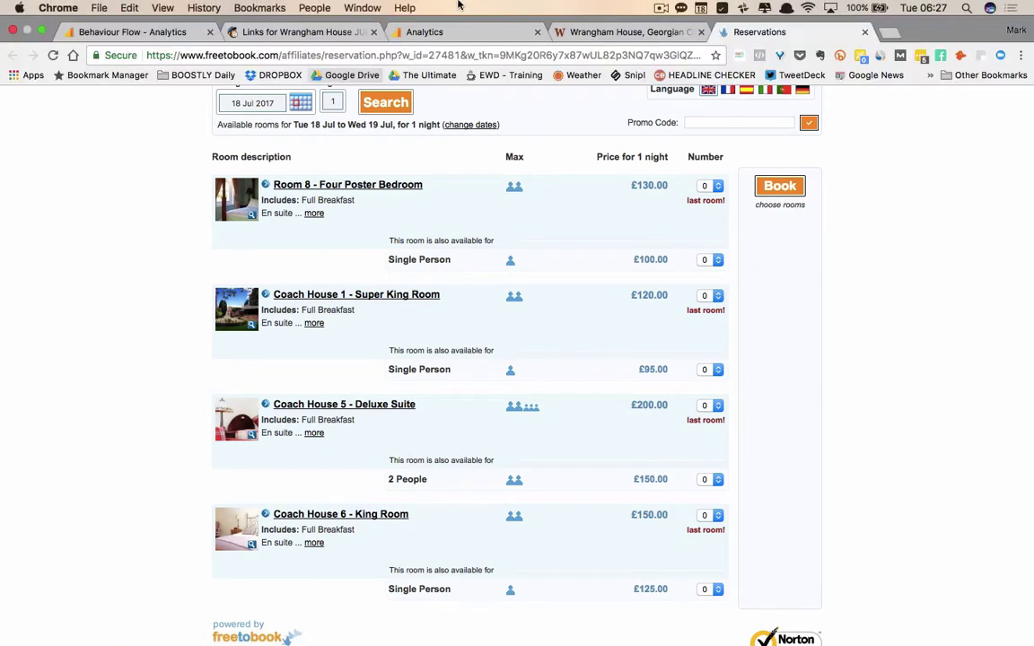
pyautogui.click(119, 34)
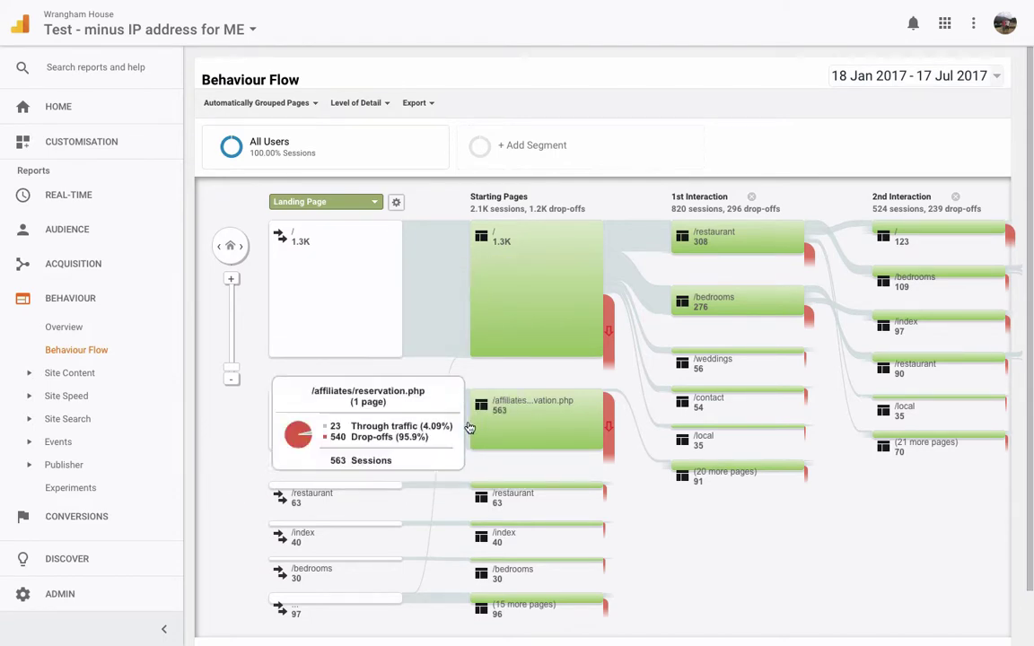
pyautogui.moveTo(431, 421)
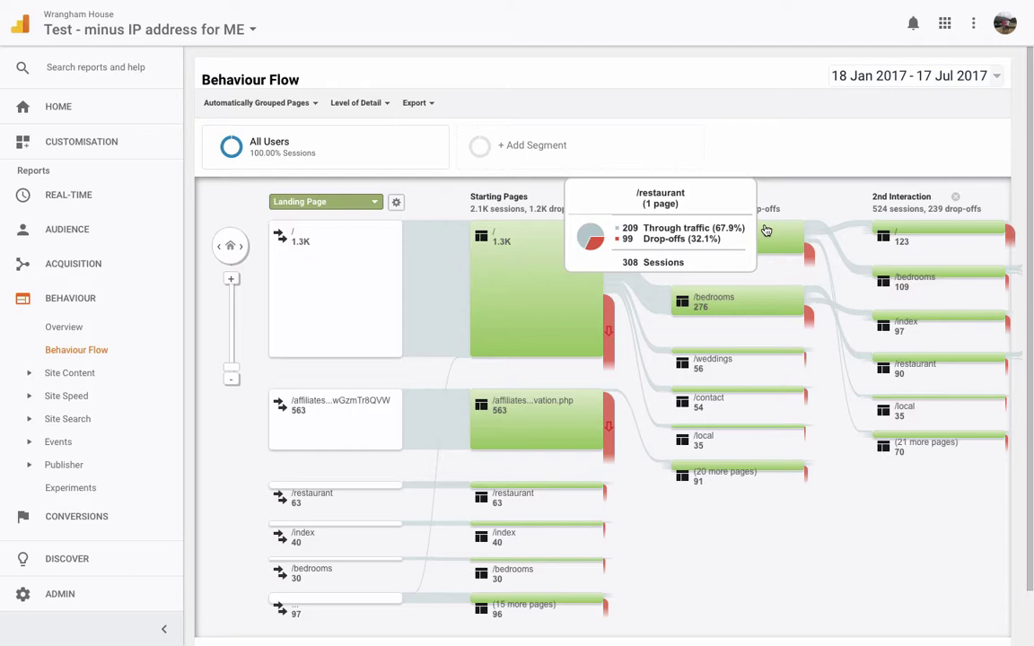
# Switch to the Wrangham House website and open its Restaurant page to review the content visitors see.
pyautogui.moveTo(465, 3)
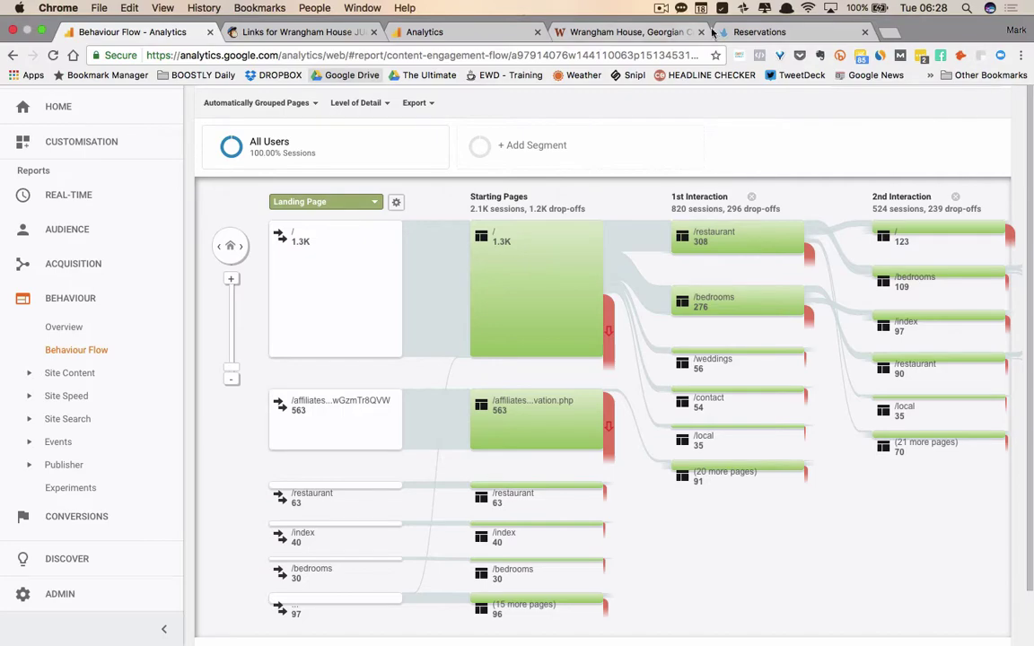
pyautogui.click(653, 32)
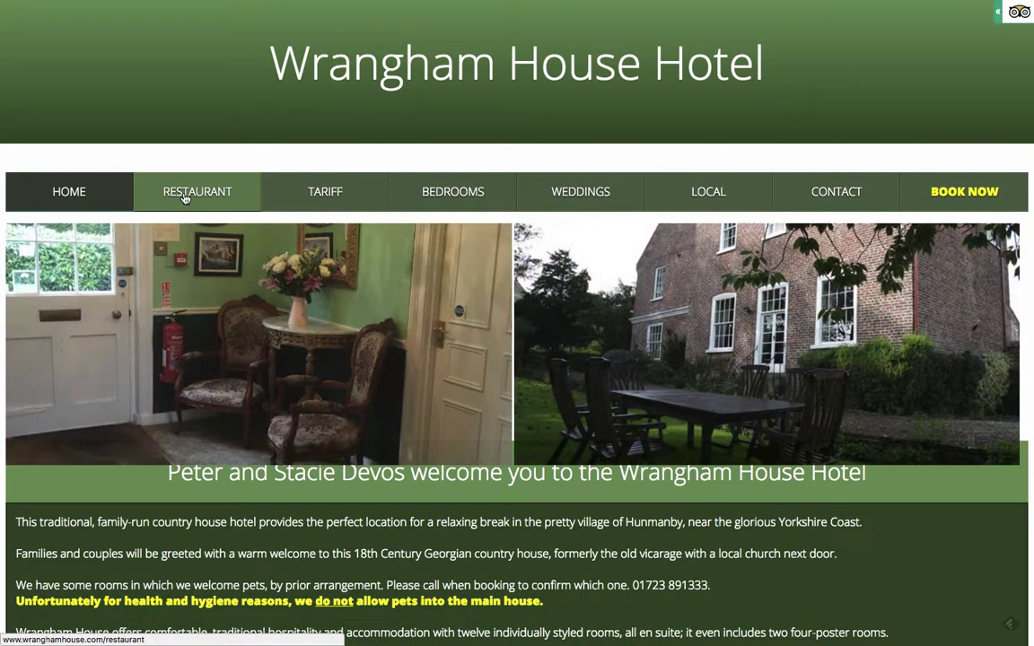
pyautogui.click(184, 198)
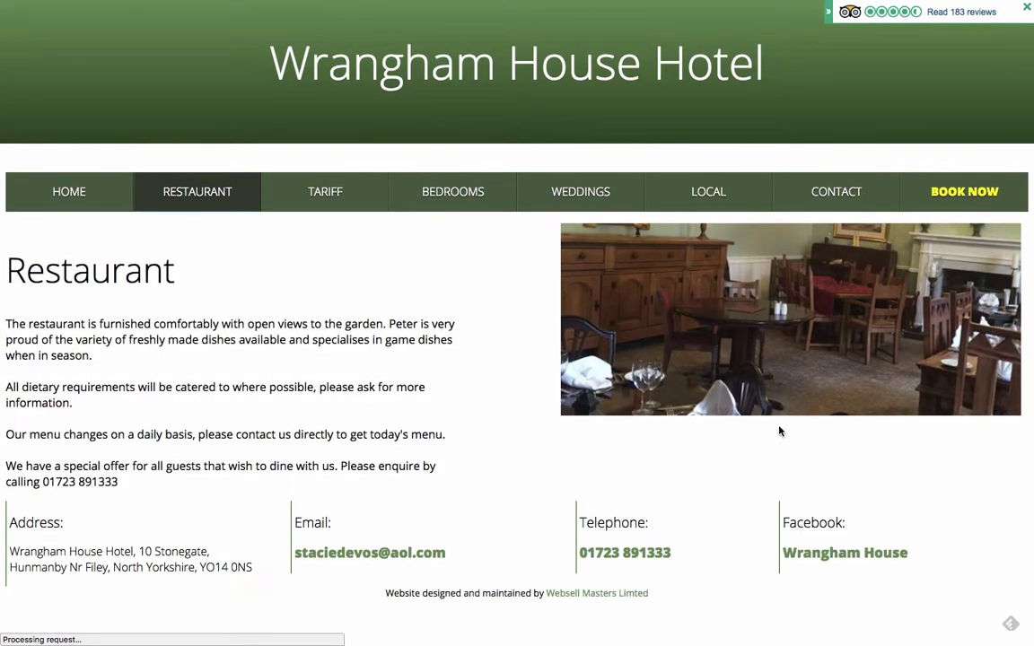
pyautogui.moveTo(602, 356)
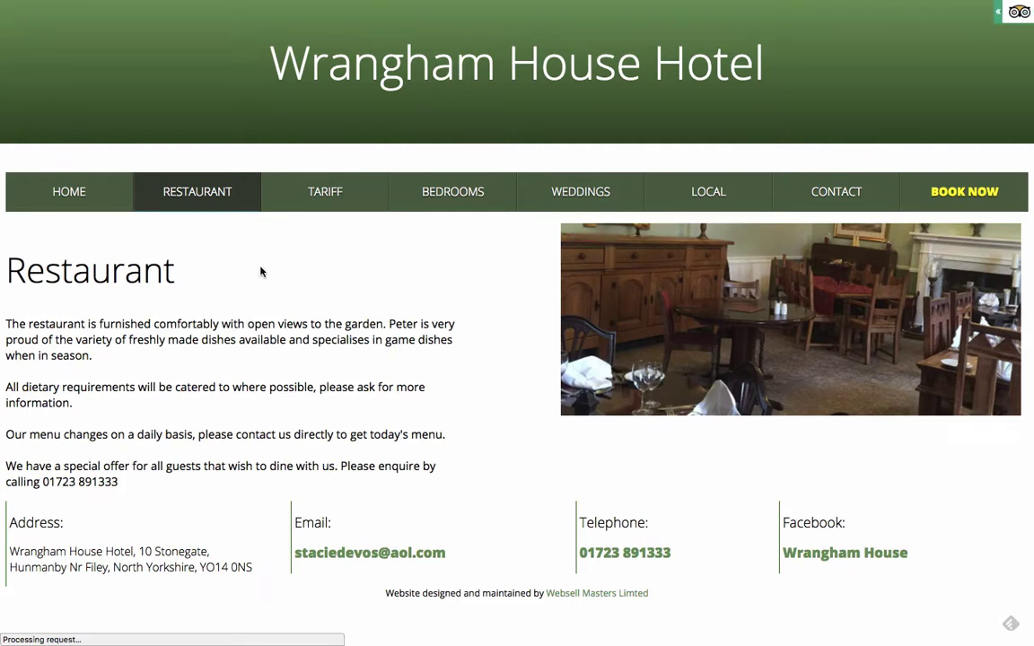
pyautogui.click(236, 194)
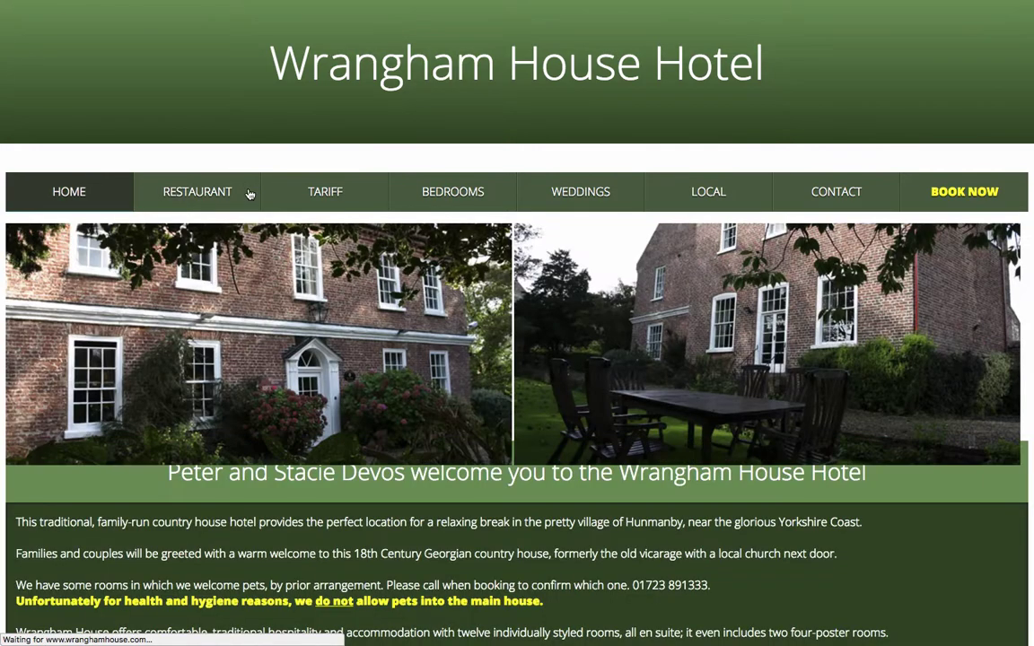
pyautogui.click(243, 196)
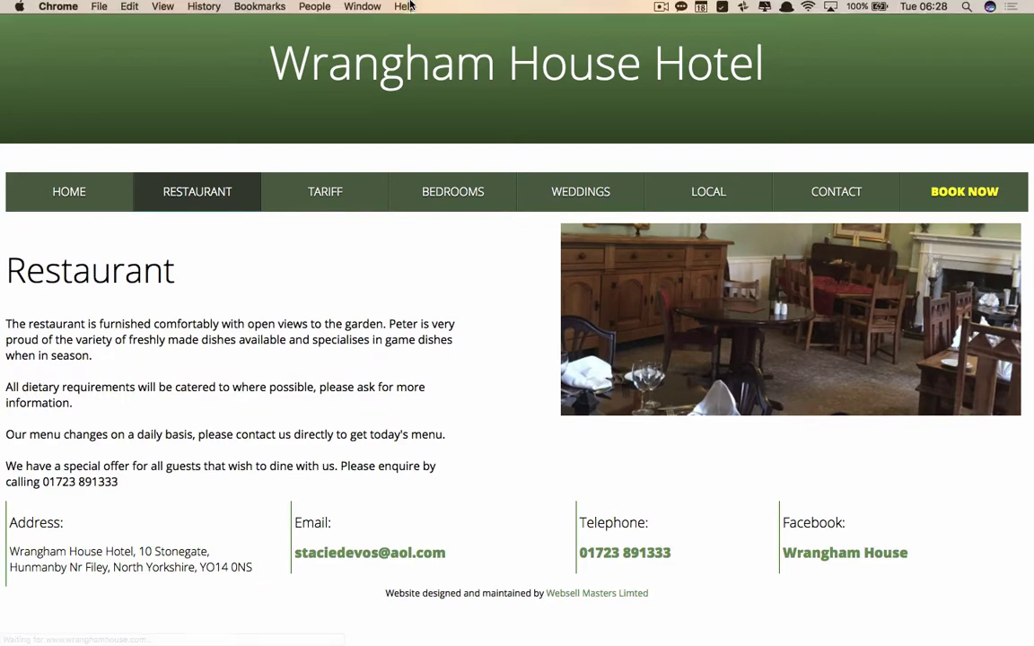
pyautogui.moveTo(611, 7)
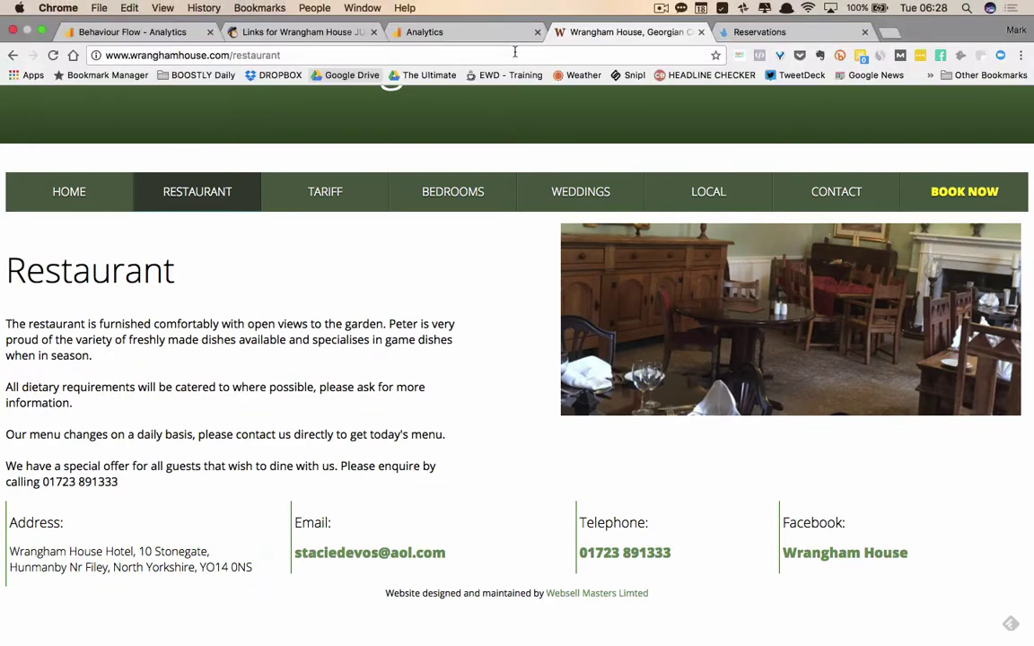
# Return to Behaviour Flow and examine through traffic and drop-offs for the restaurant, bedrooms, reservation and home pages.
pyautogui.click(132, 31)
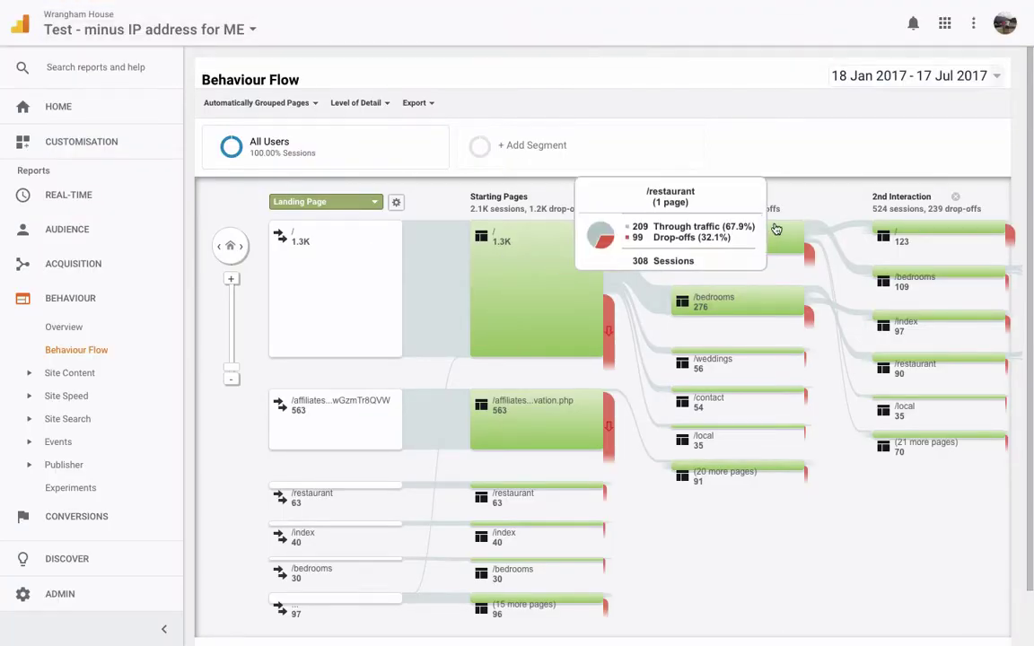
pyautogui.moveTo(904, 280)
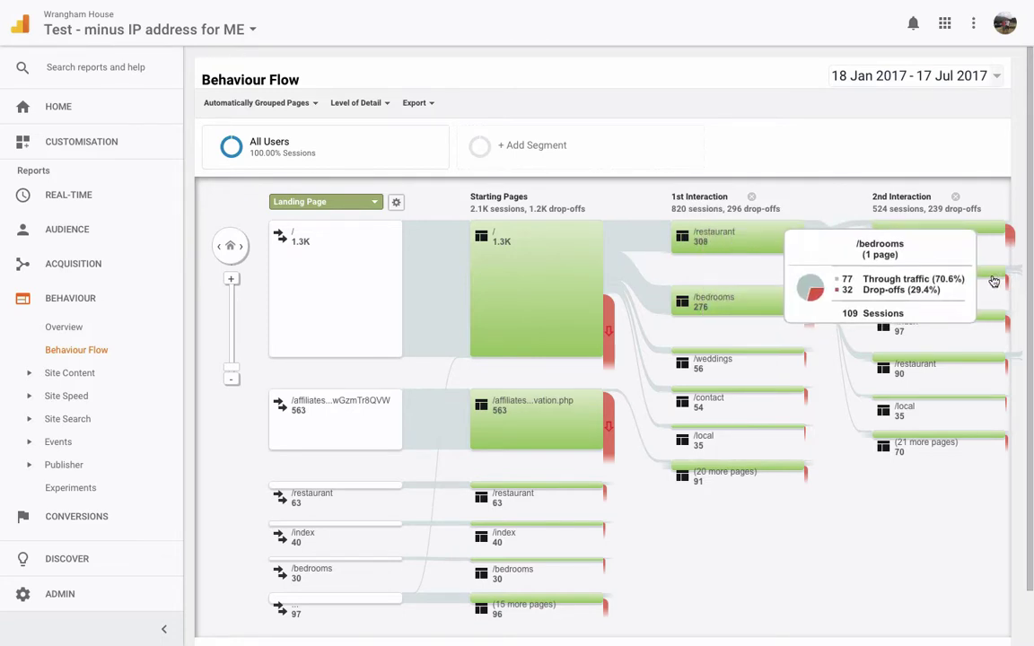
pyautogui.moveTo(1008, 291)
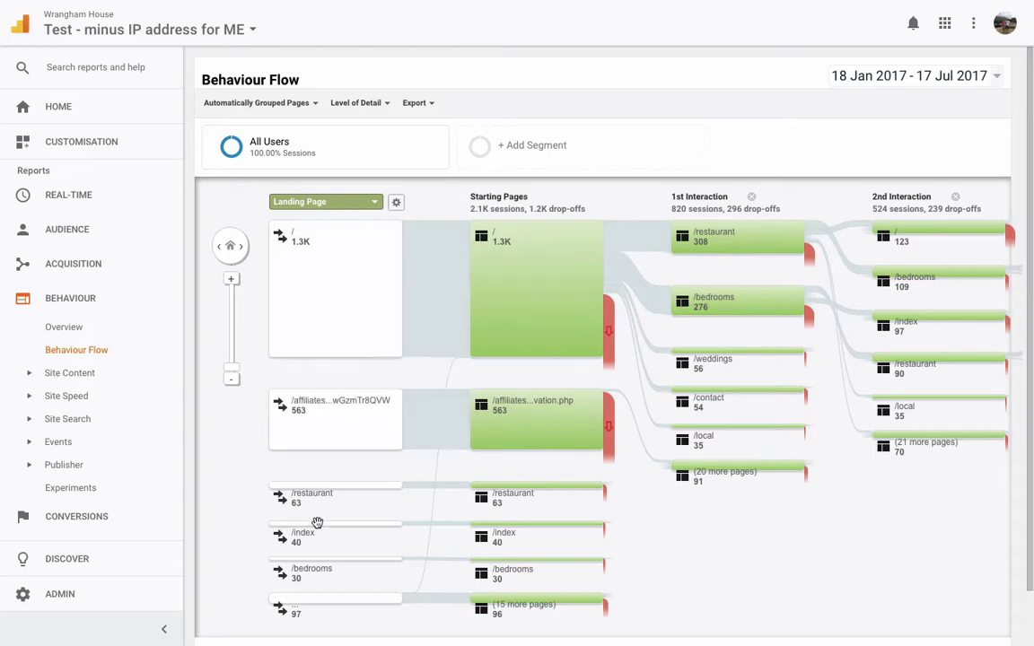
pyautogui.moveTo(516, 423)
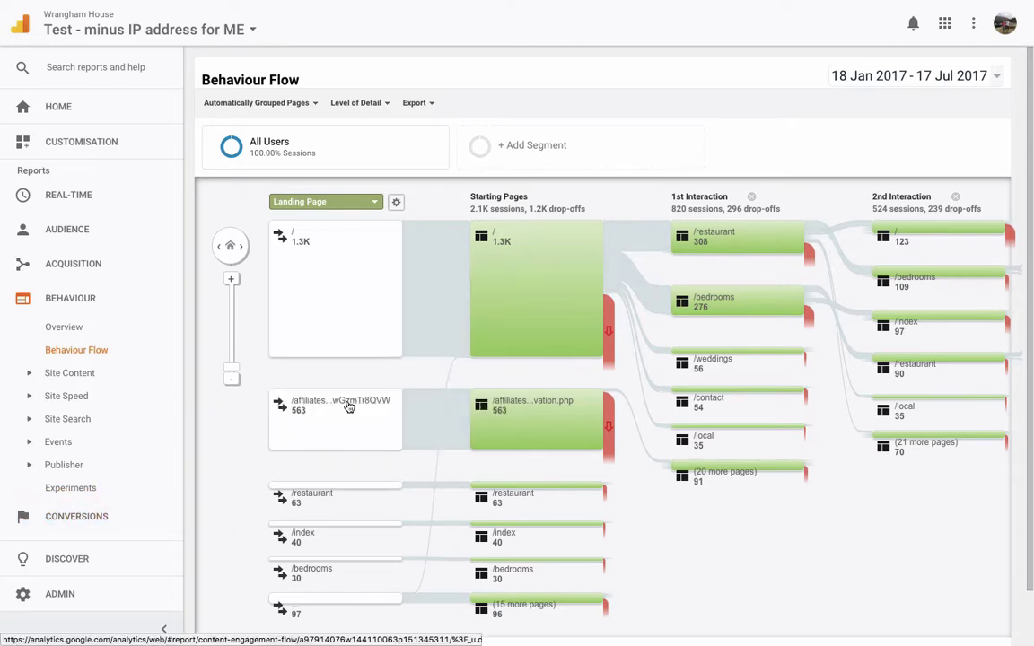
pyautogui.moveTo(612, 424)
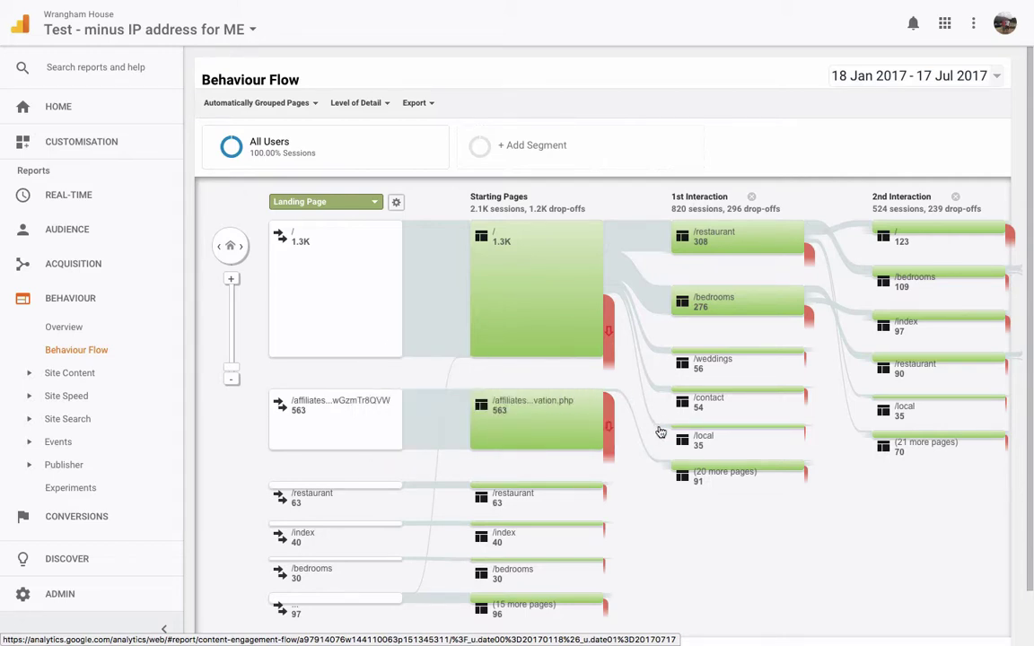
pyautogui.moveTo(579, 408)
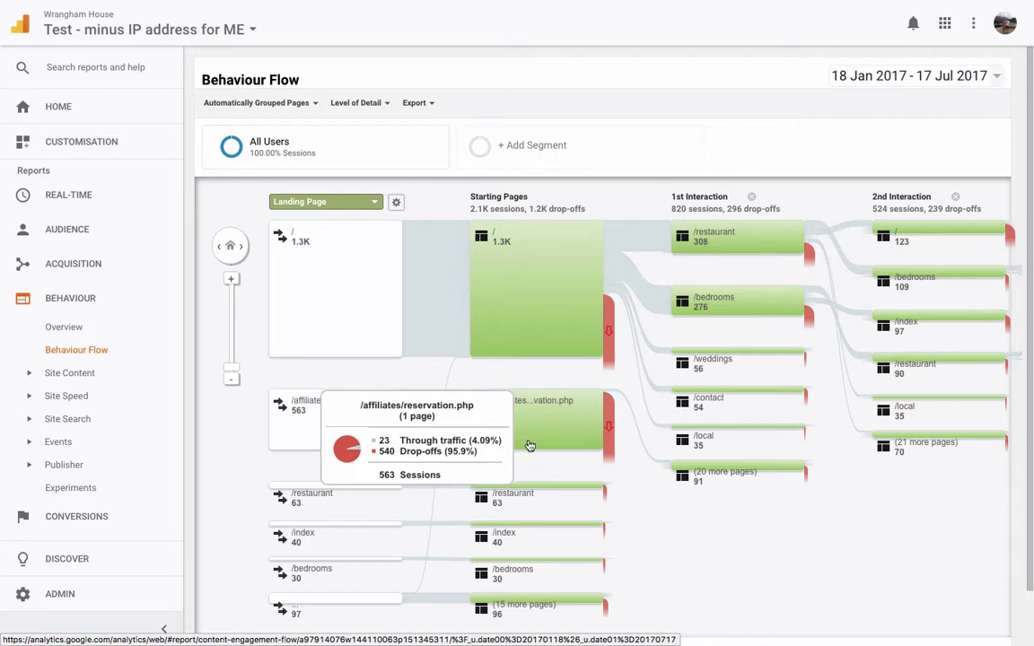
pyautogui.moveTo(610, 274)
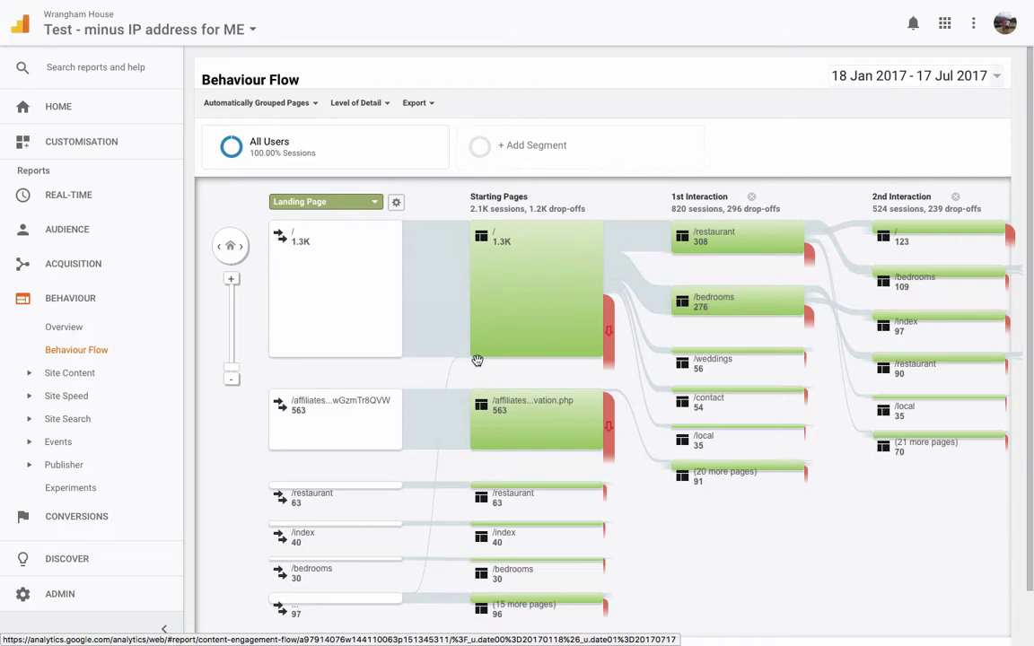
# Expand the Audience reports list, and return to the Google Analytics Home dashboard to view its users chart.
pyautogui.click(60, 232)
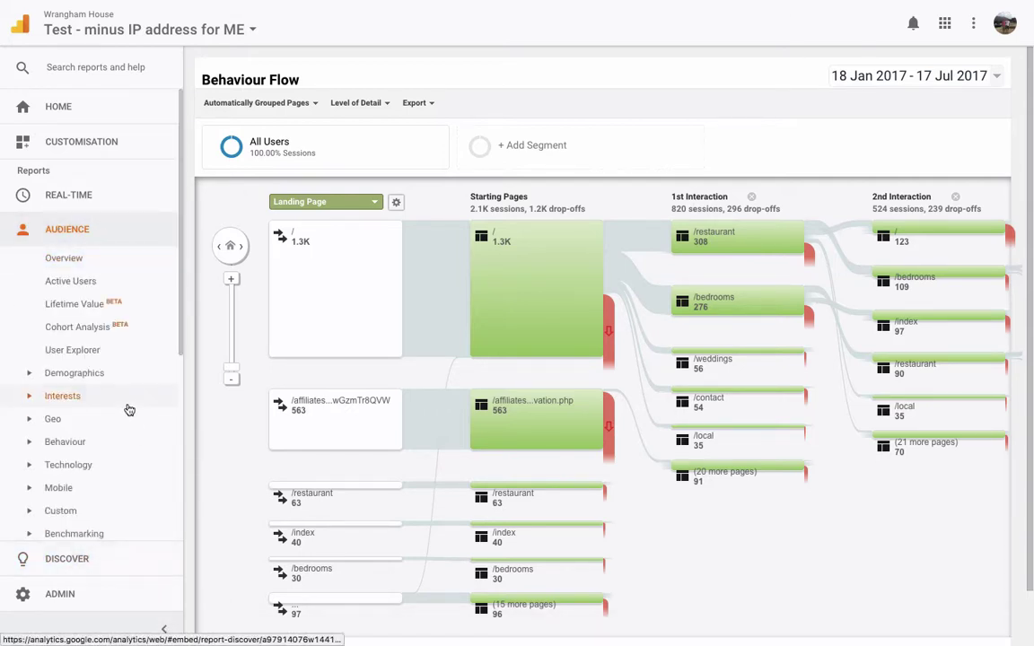
pyautogui.click(79, 120)
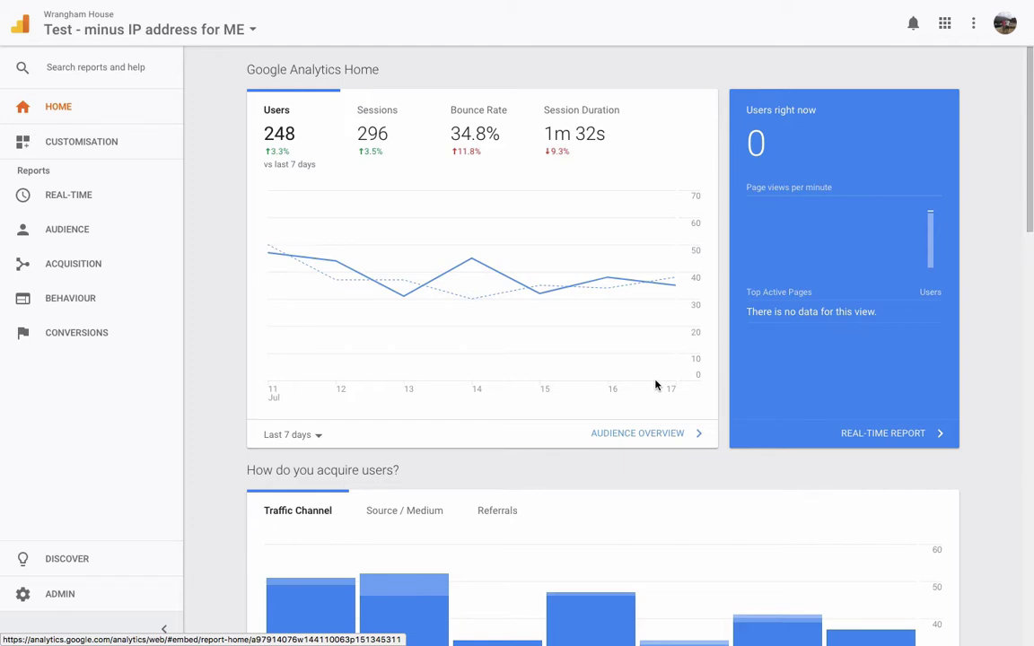
pyautogui.moveTo(657, 370)
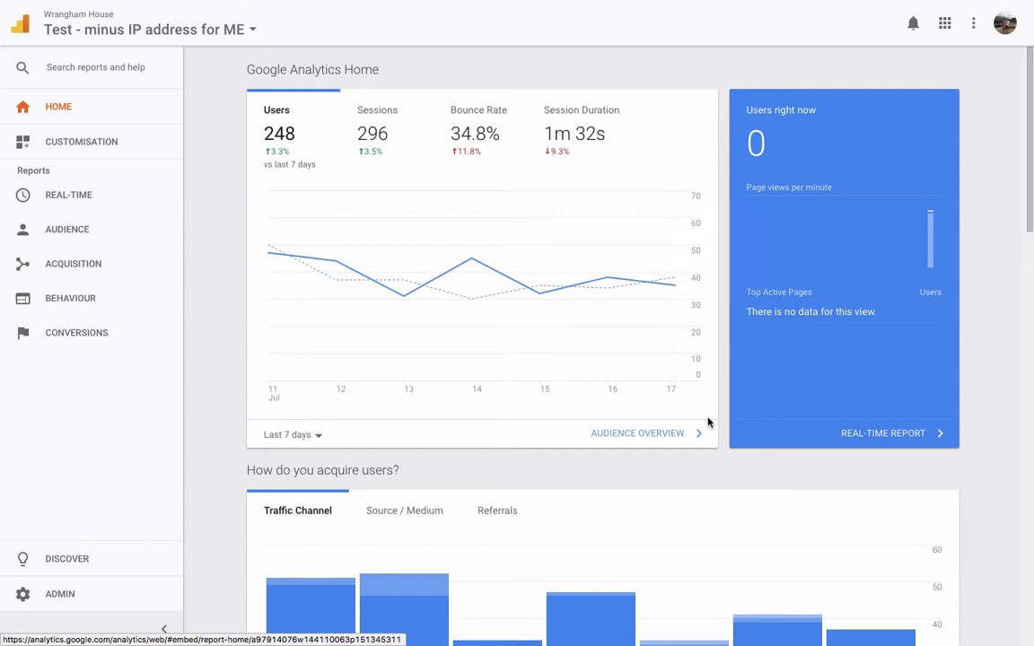